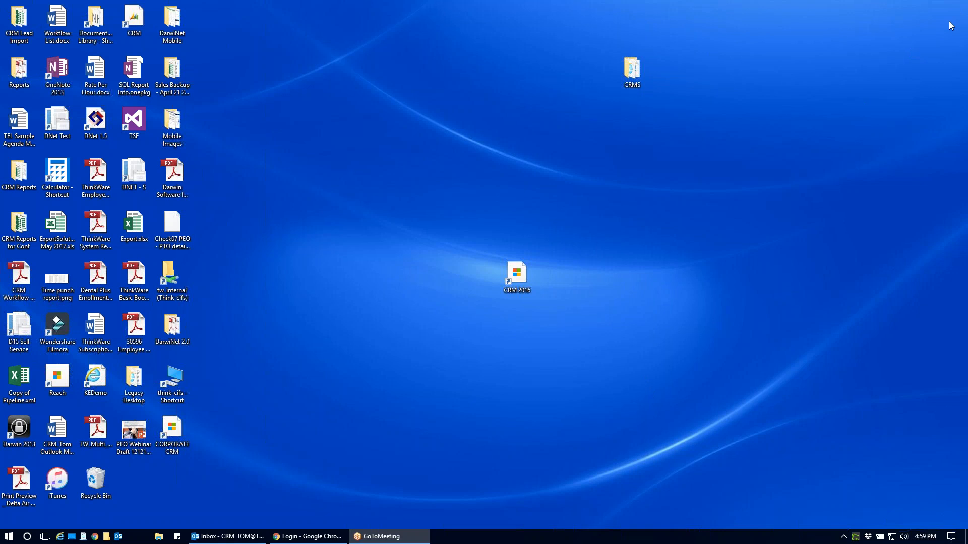
Step: Launch Dynamics CRM 2016 in Internet Explorer from the desktop shortcut
{"action": "double_click", "coordinate": [520, 278]}
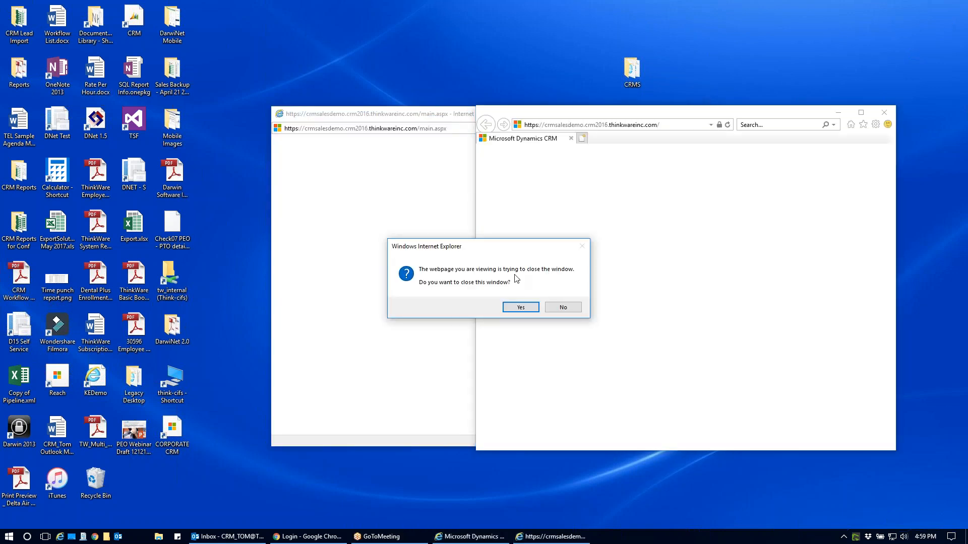
Step: Close the extra browser window, maximize CRM, and start a new process from Settings > Processes
{"action": "left_click", "coordinate": [521, 308]}
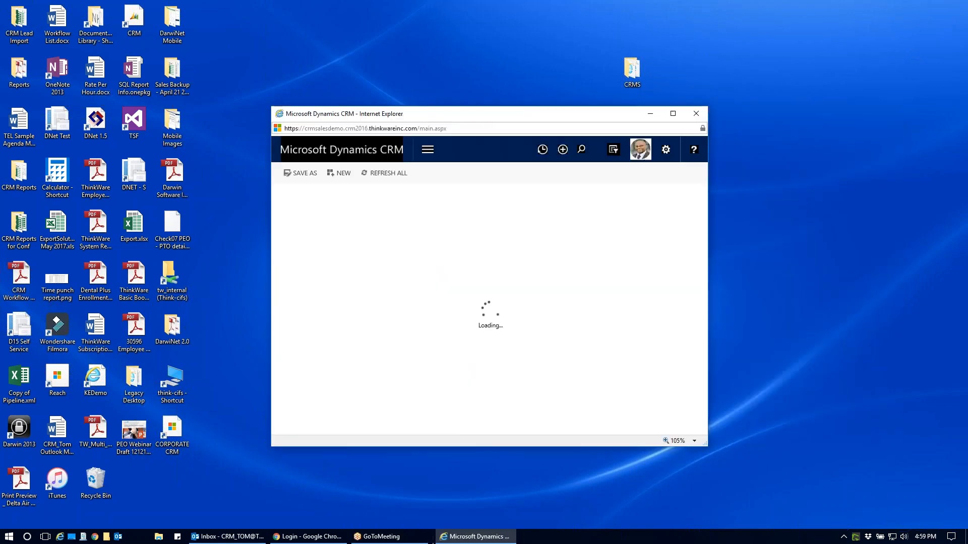
{"action": "left_click", "coordinate": [672, 114]}
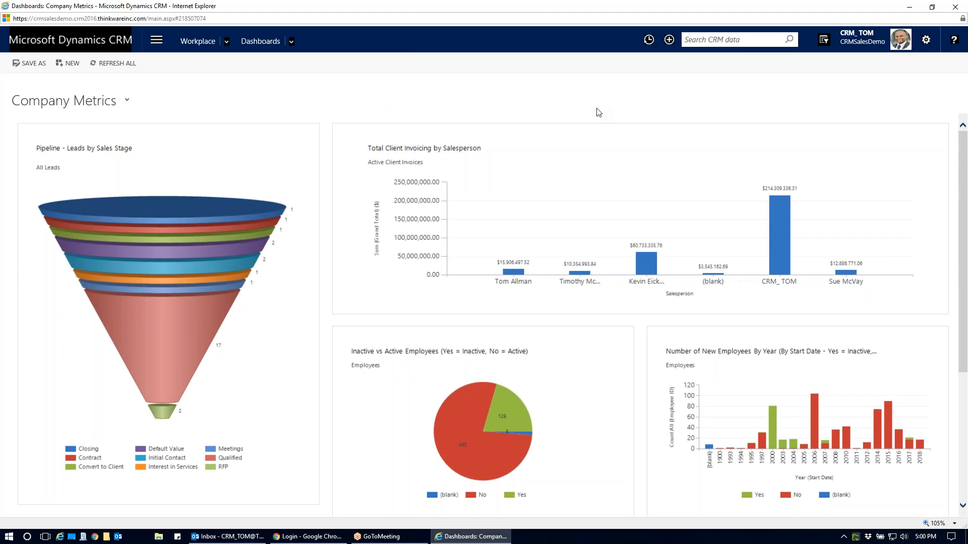
{"action": "left_click", "coordinate": [157, 42]}
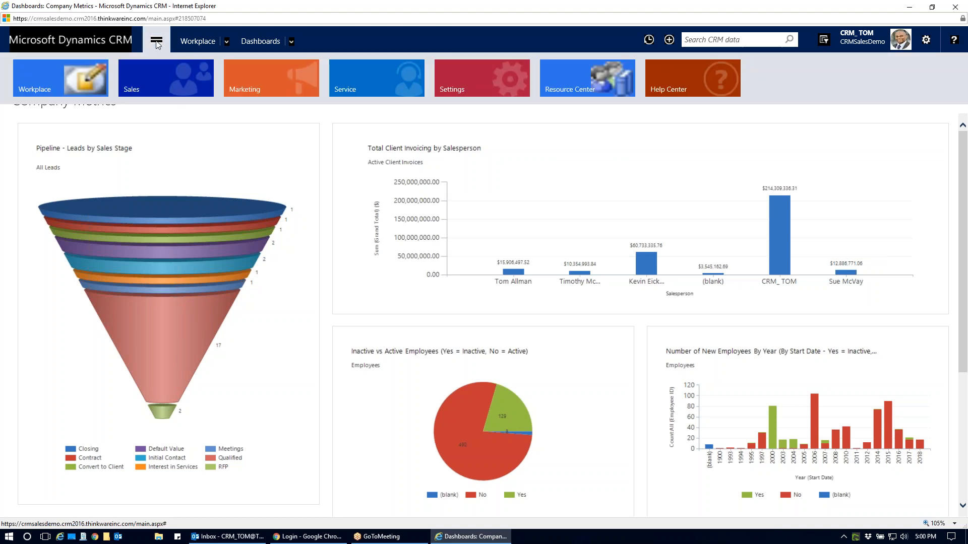
{"action": "left_click", "coordinate": [473, 82]}
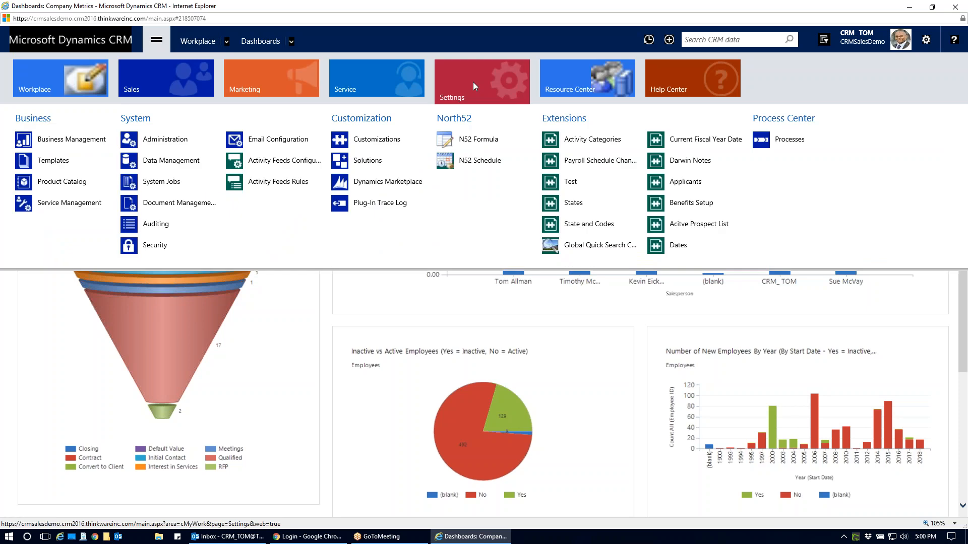
{"action": "left_click", "coordinate": [785, 141]}
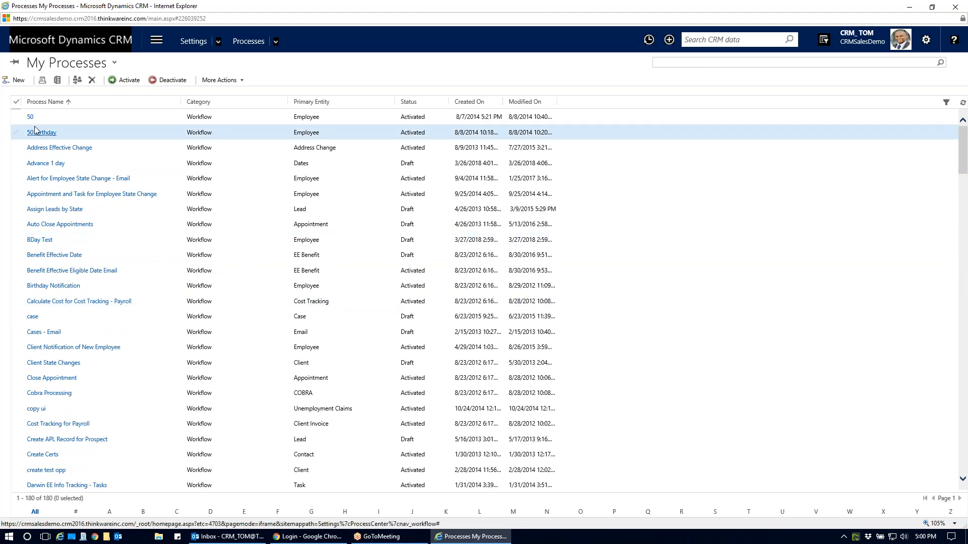
{"action": "left_click", "coordinate": [18, 82]}
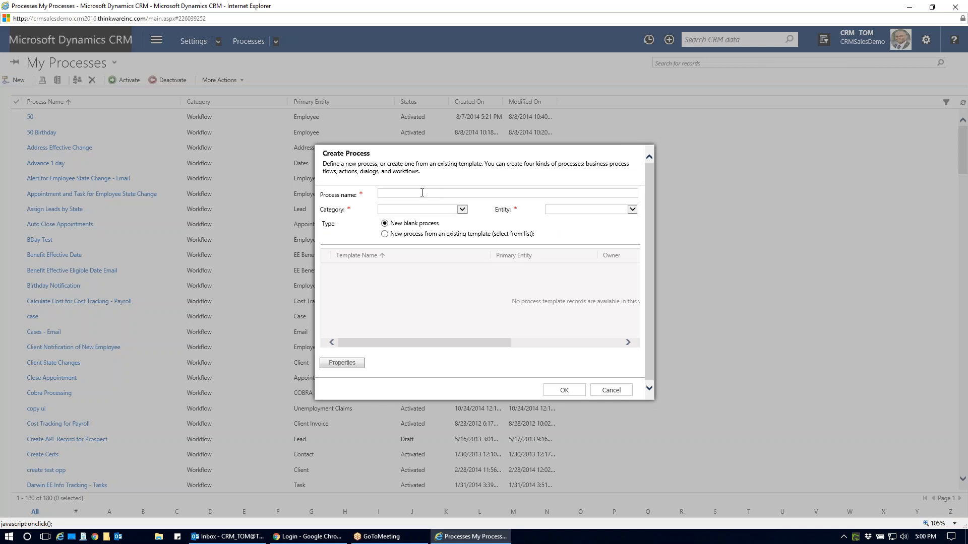
Step: Create a Workflow process named '30 day alert for licenses' on the EE Licenses and Certs entity
{"action": "type", "text": "30 day alert for licenses"}
{"action": "left_click", "coordinate": [462, 210]}
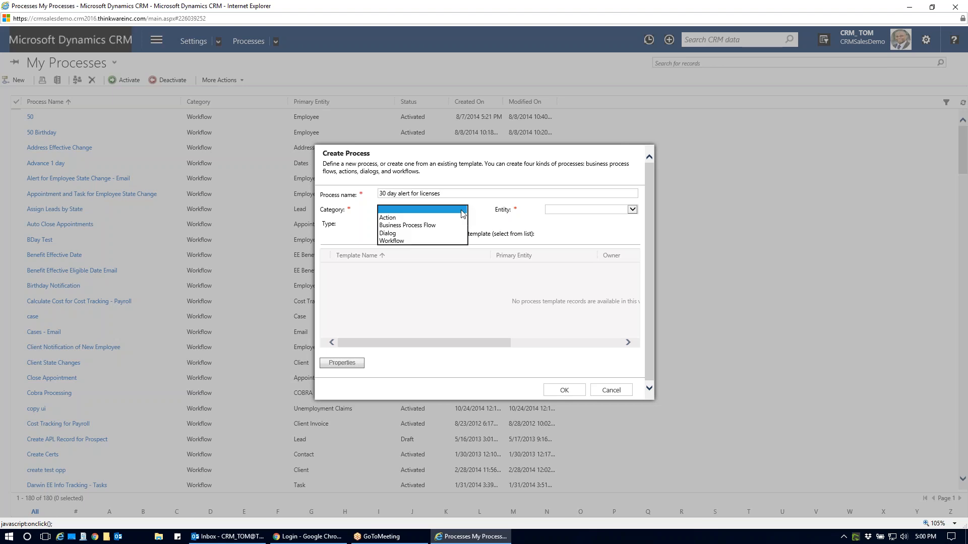
{"action": "left_click", "coordinate": [411, 241]}
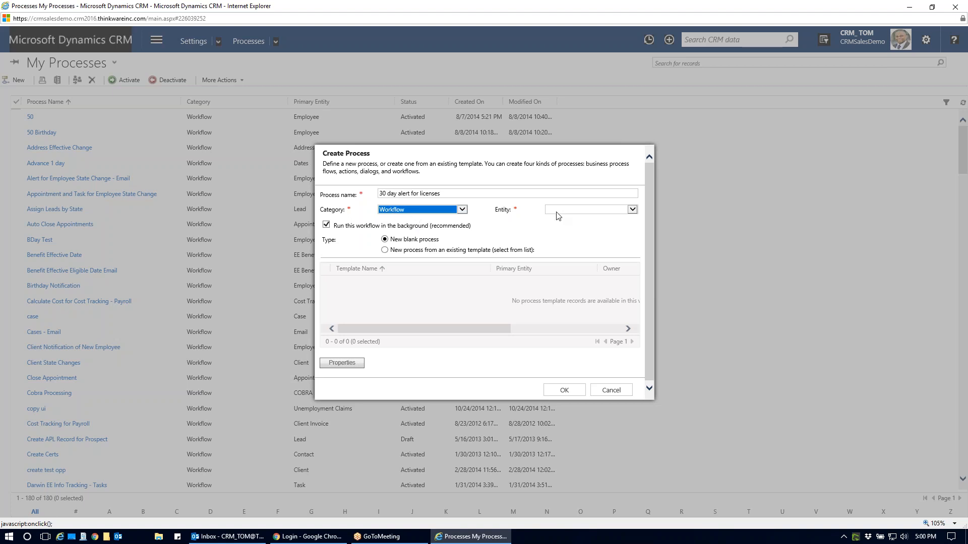
{"action": "left_click", "coordinate": [632, 210]}
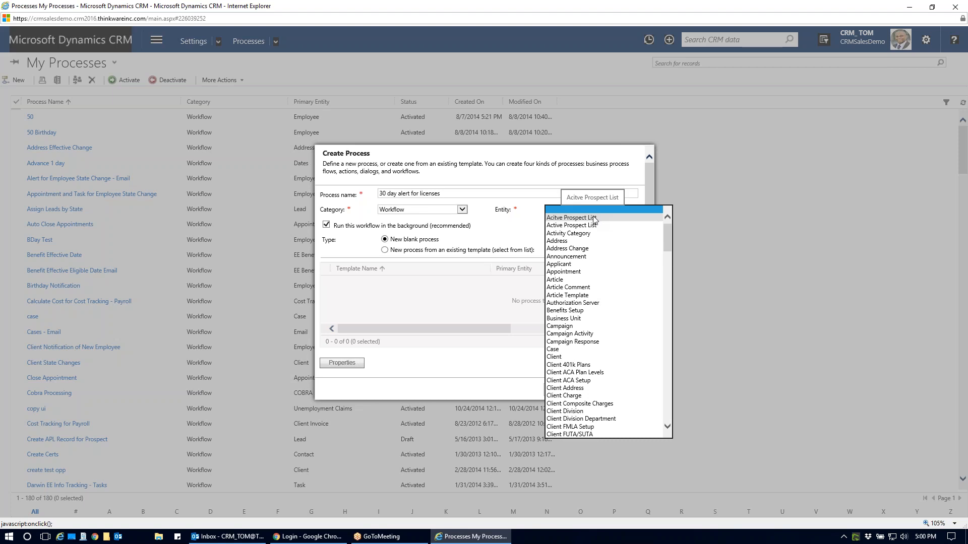
{"action": "left_click_drag", "start_coordinate": [668, 237], "coordinate": [661, 304]}
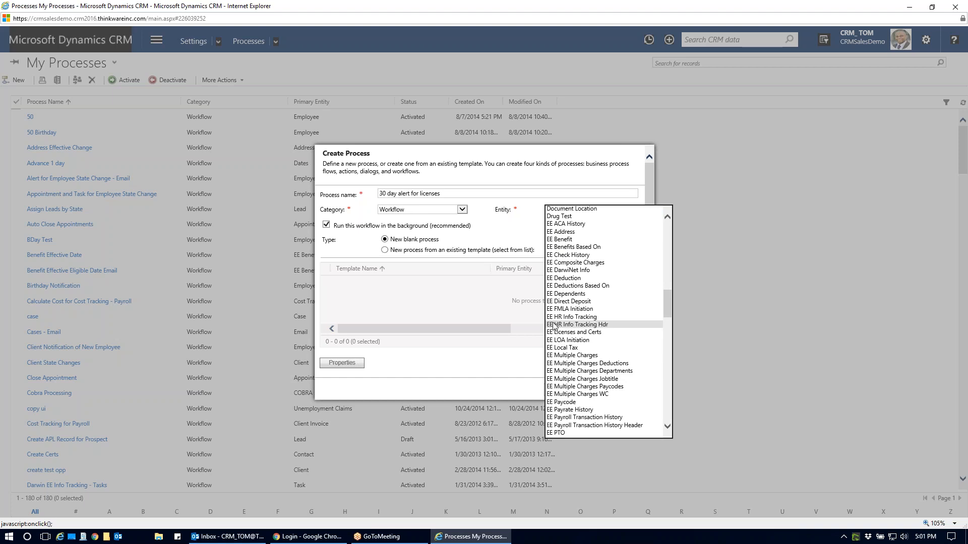
{"action": "left_click_drag", "start_coordinate": [664, 307], "coordinate": [667, 319]}
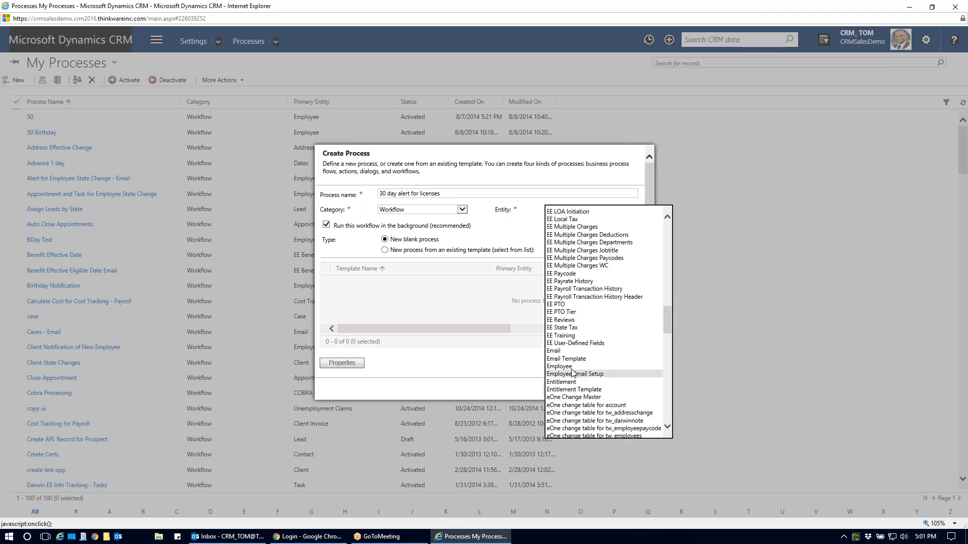
{"action": "left_click_drag", "start_coordinate": [665, 328], "coordinate": [671, 310]}
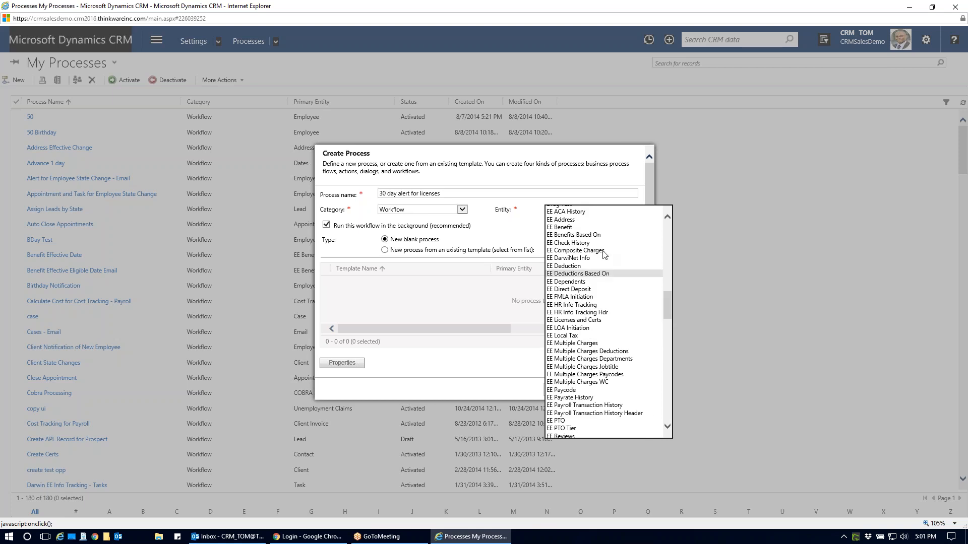
{"action": "left_click", "coordinate": [573, 320]}
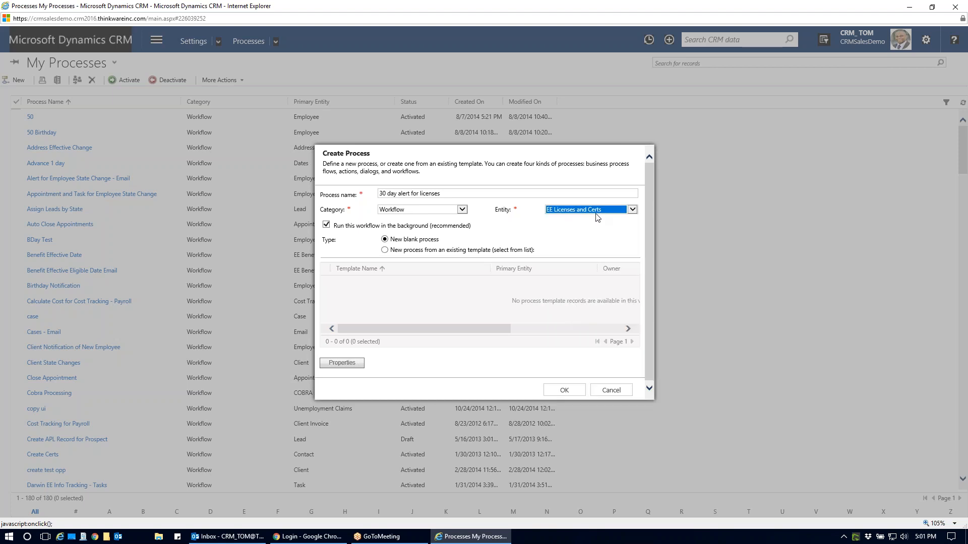
{"action": "left_click", "coordinate": [564, 390]}
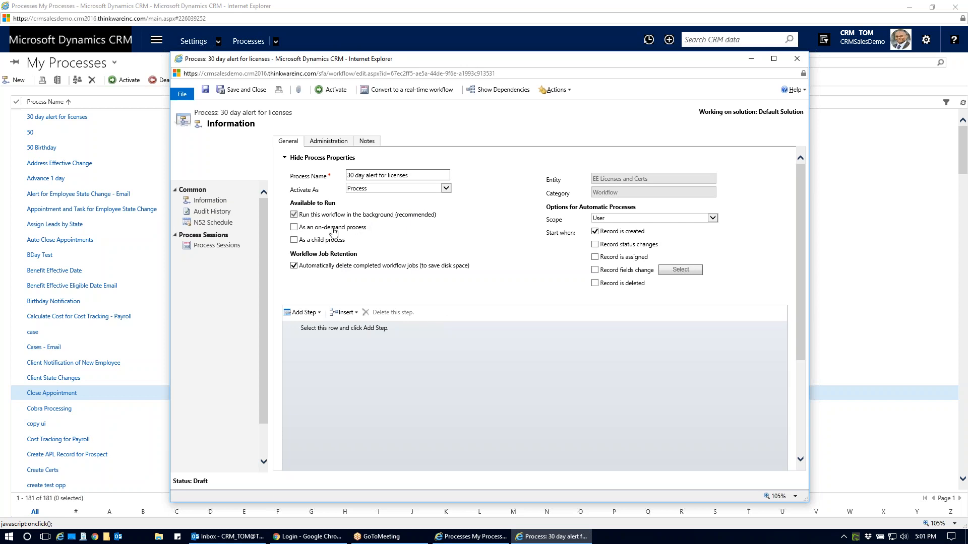
Step: Enable on-demand runs, keep completed workflow jobs, and set the scope to Organization
{"action": "left_click", "coordinate": [294, 229]}
{"action": "left_click", "coordinate": [294, 267]}
{"action": "left_click", "coordinate": [608, 220]}
{"action": "left_click", "coordinate": [610, 242]}
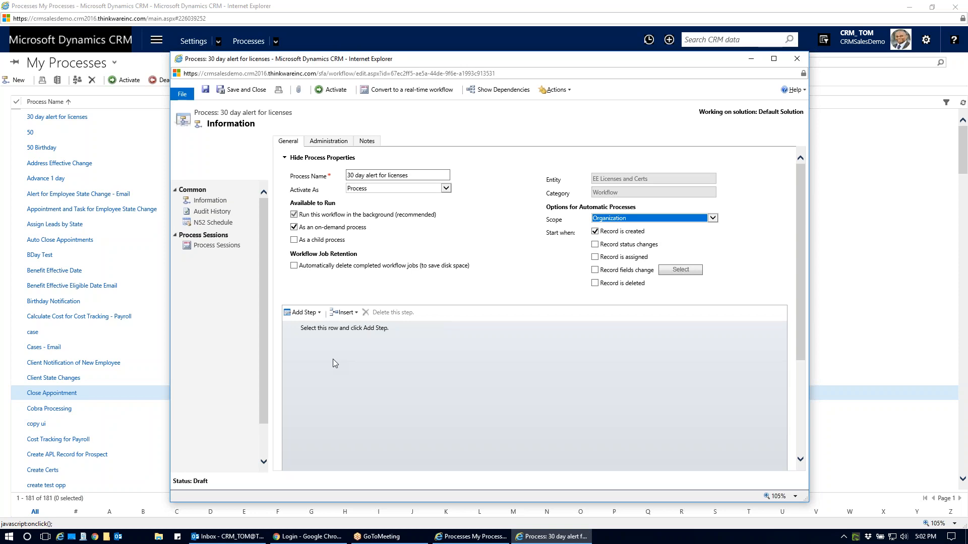
{"action": "left_click", "coordinate": [310, 312]}
{"action": "left_click", "coordinate": [310, 312]}
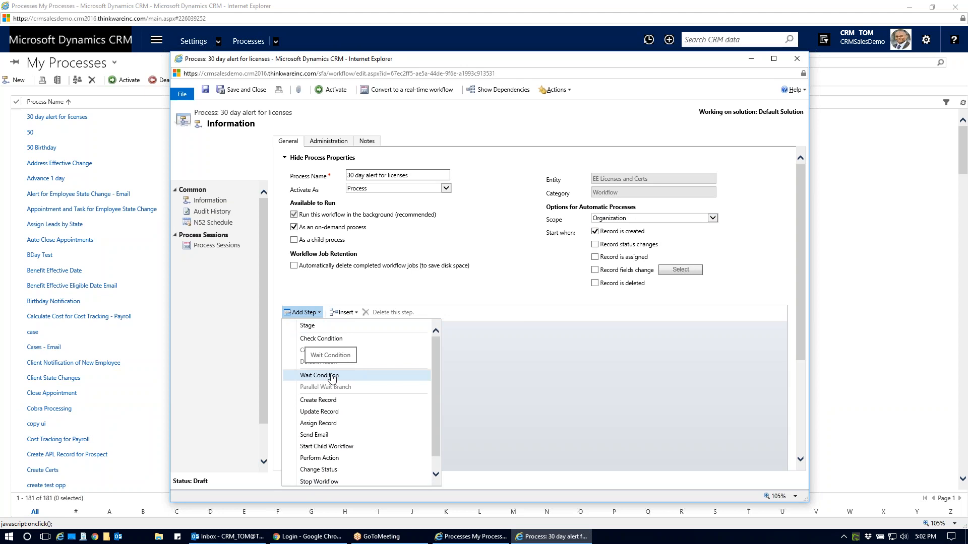
Step: Add a wait condition step described 'Wait until 30 days before expiration' and open its condition
{"action": "left_click", "coordinate": [332, 377]}
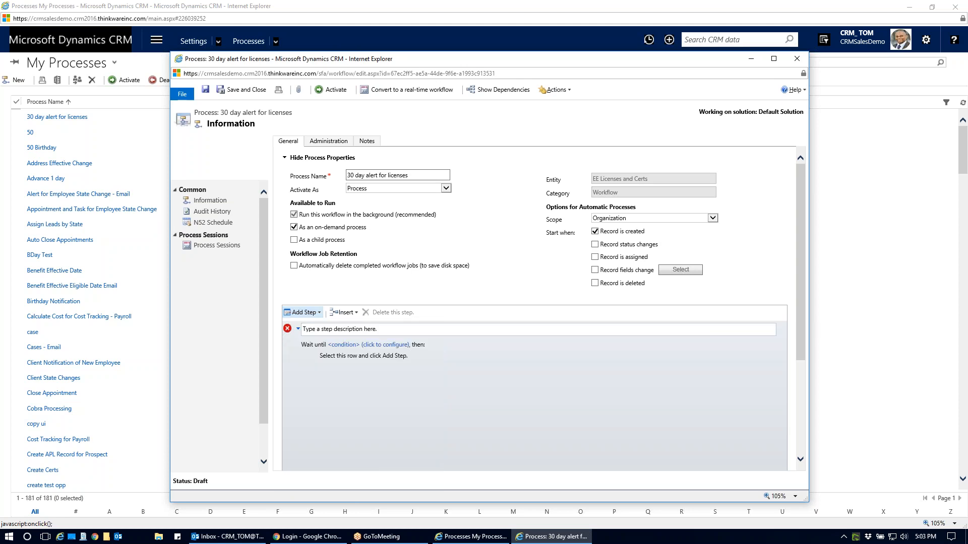
{"action": "left_click", "coordinate": [396, 330]}
{"action": "type", "text": "Wait "}
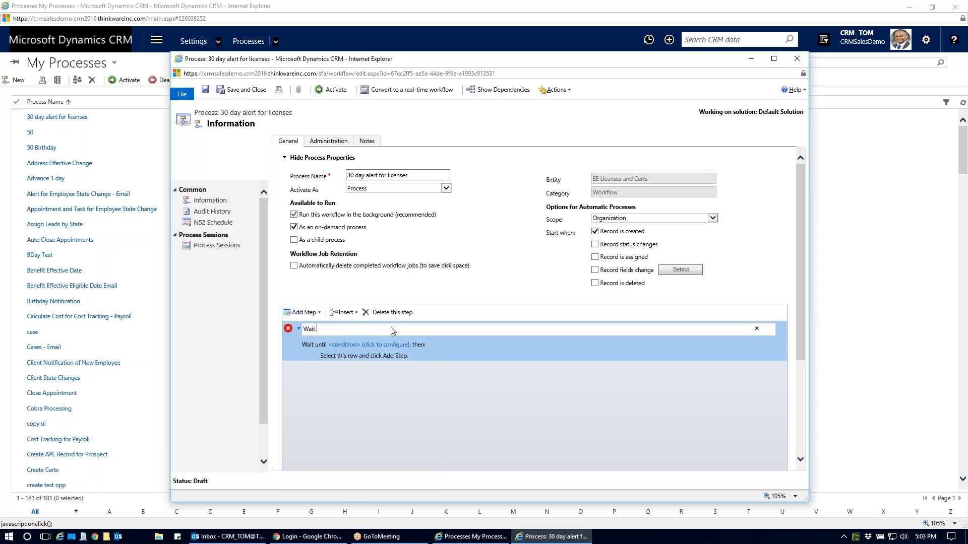
{"action": "type", "text": "until 30 days before expiration"}
{"action": "left_click", "coordinate": [384, 347]}
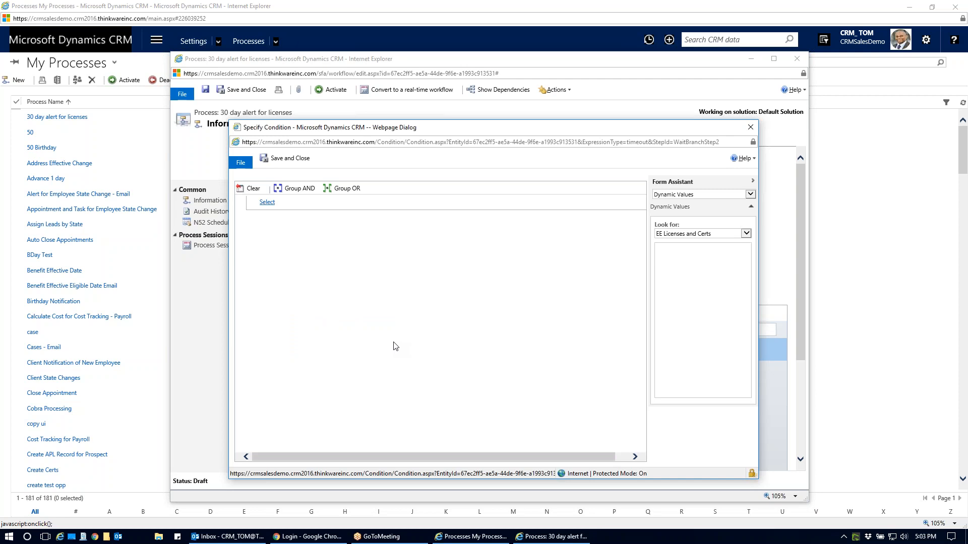
Step: Build the wait condition as Process Timeout Equals, leaving the date value empty
{"action": "left_click", "coordinate": [267, 202]}
{"action": "left_click", "coordinate": [329, 204]}
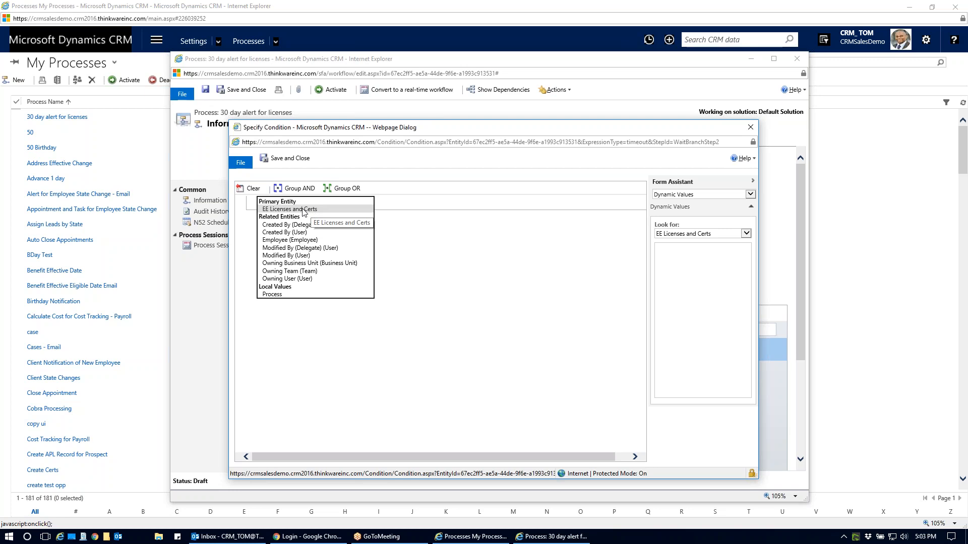
{"action": "left_click", "coordinate": [272, 294]}
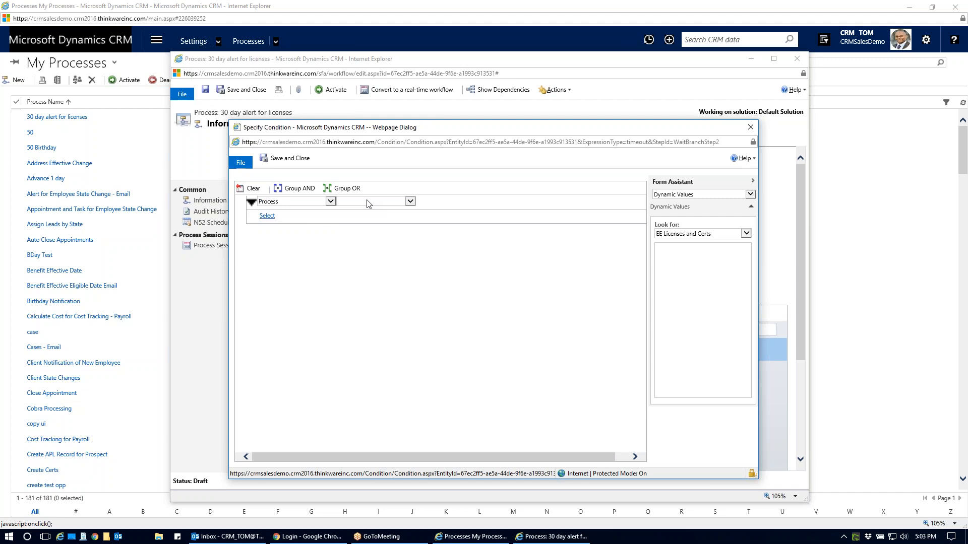
{"action": "left_click", "coordinate": [410, 201]}
{"action": "left_click", "coordinate": [366, 225]}
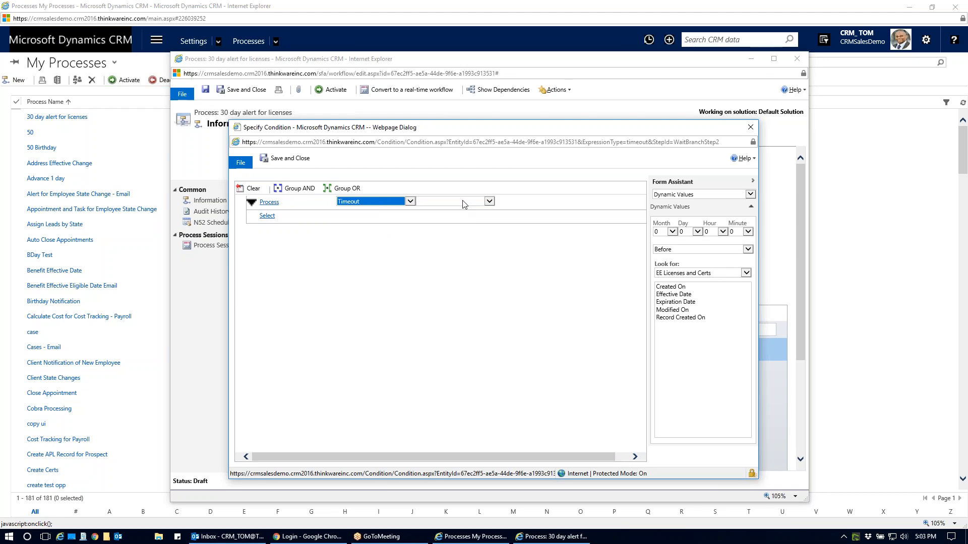
{"action": "left_click", "coordinate": [426, 201]}
{"action": "left_click", "coordinate": [457, 202]}
{"action": "left_click", "coordinate": [456, 210]}
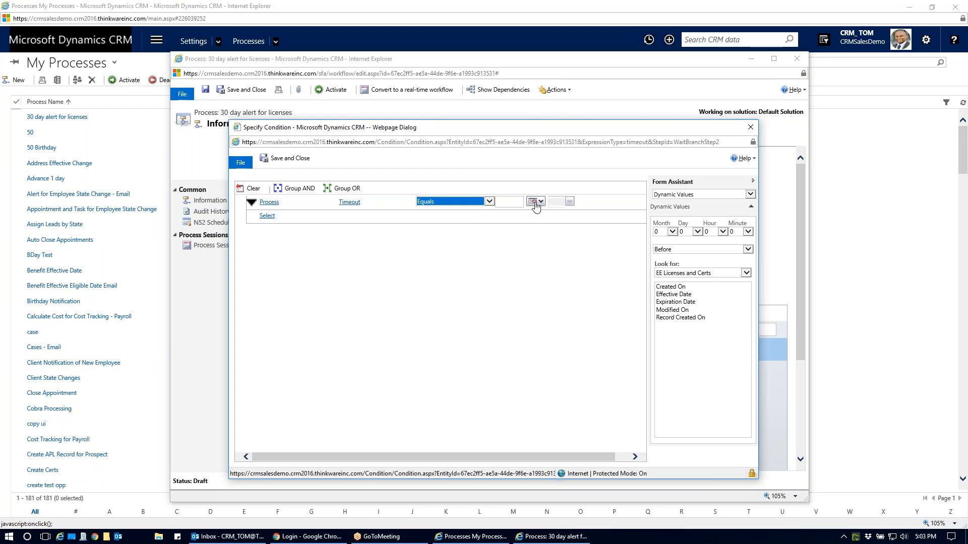
{"action": "left_click", "coordinate": [535, 201]}
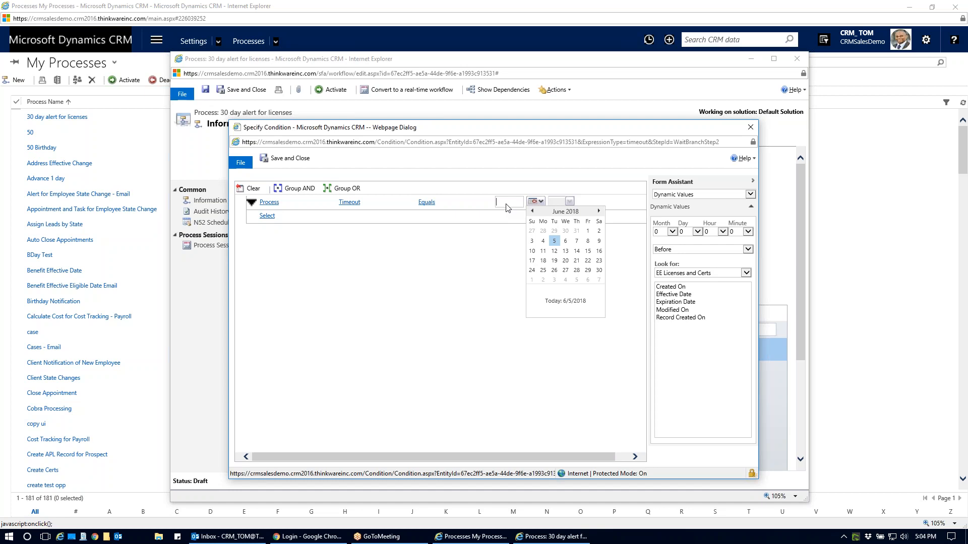
{"action": "left_click", "coordinate": [501, 176]}
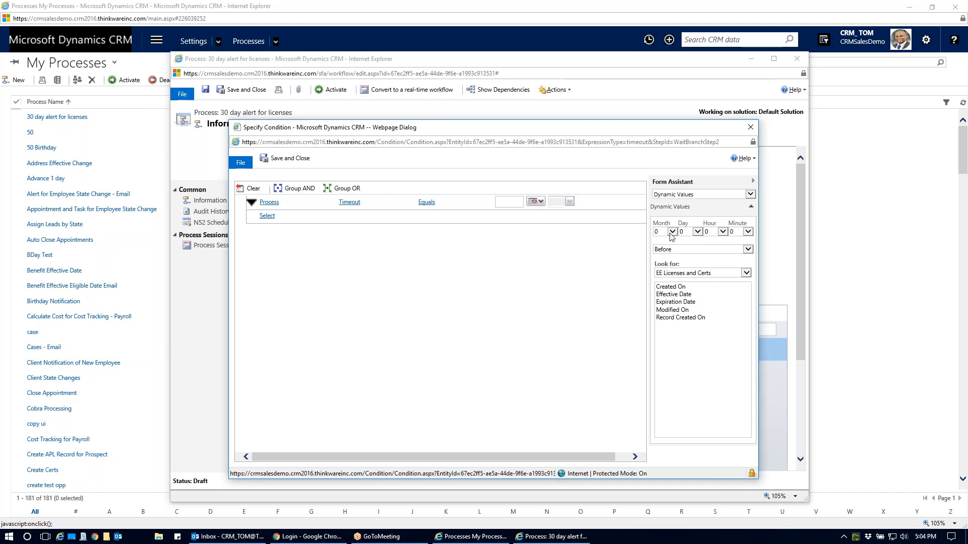
Step: Set the timeout value to 30 Days Before the license's Expiration Date
{"action": "left_click", "coordinate": [697, 232]}
{"action": "left_click_drag", "start_coordinate": [700, 372], "coordinate": [694, 429]}
{"action": "left_click", "coordinate": [688, 455]}
{"action": "left_click", "coordinate": [676, 251]}
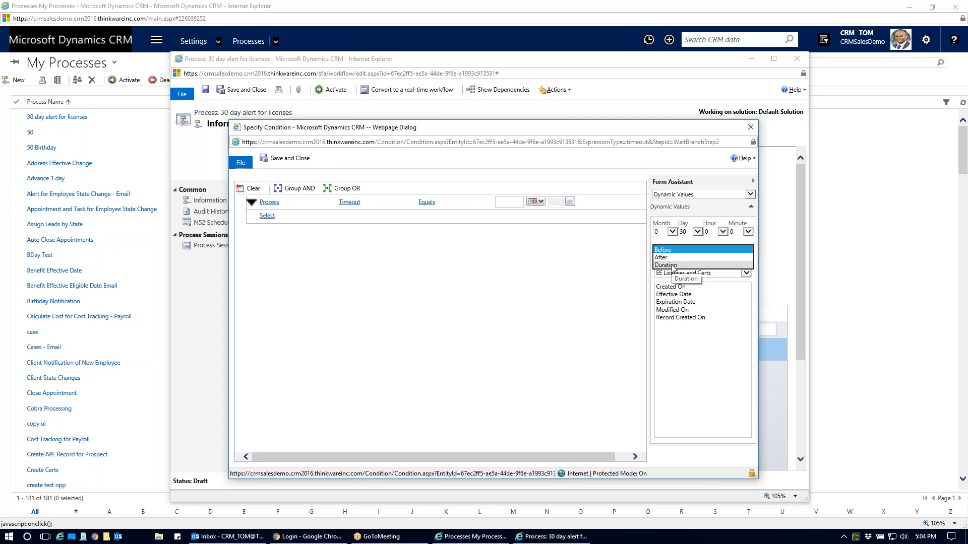
{"action": "left_click", "coordinate": [663, 250]}
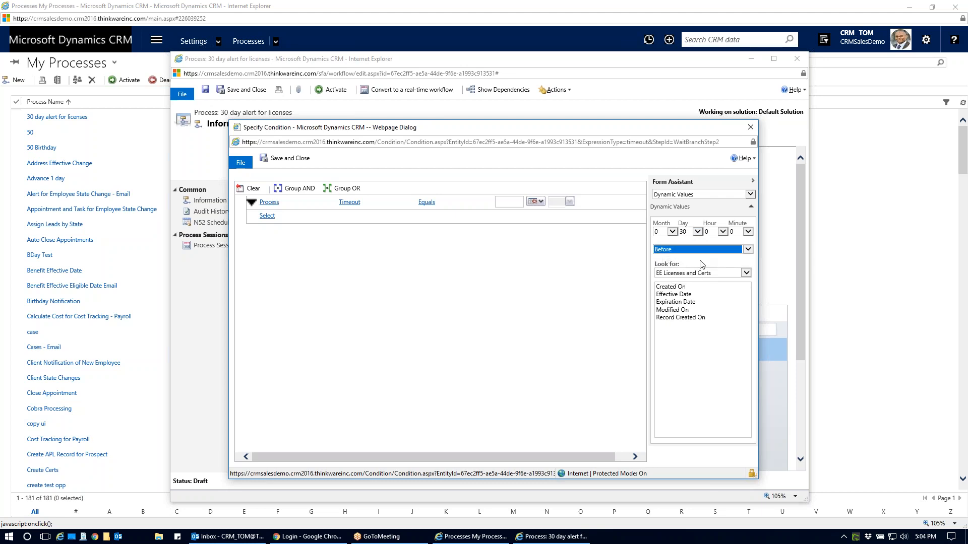
{"action": "double_click", "coordinate": [678, 302]}
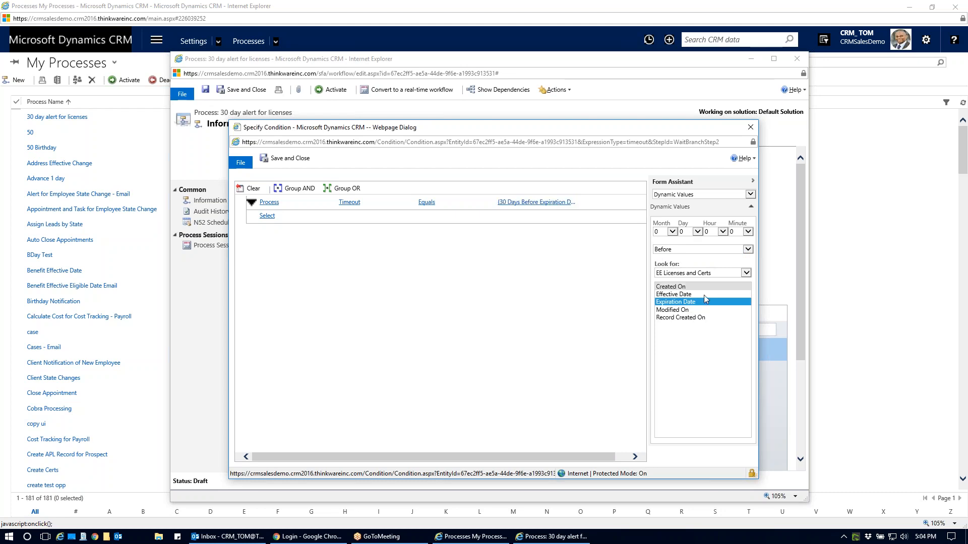
Step: Review the Process Timeout Equals condition, then save and close it
{"action": "left_click", "coordinate": [266, 206]}
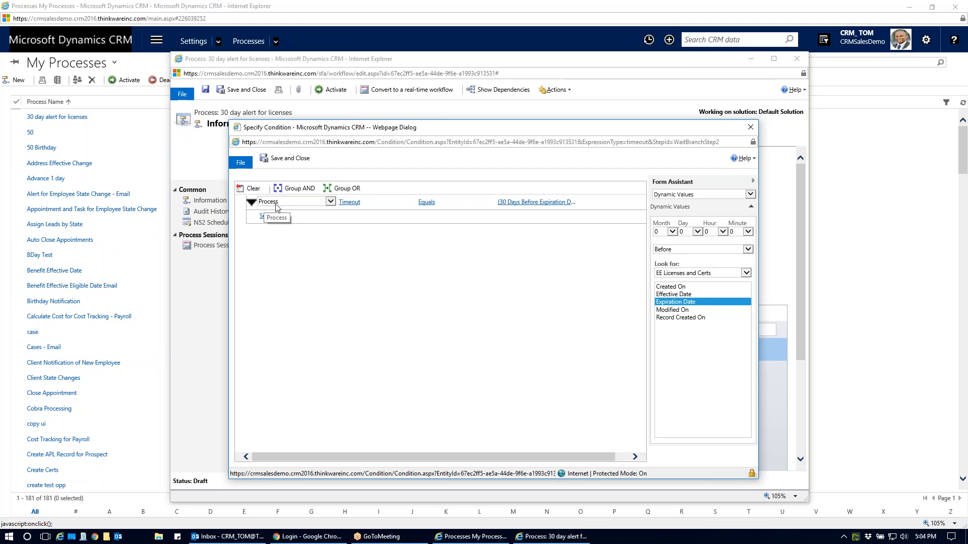
{"action": "left_click", "coordinate": [350, 202]}
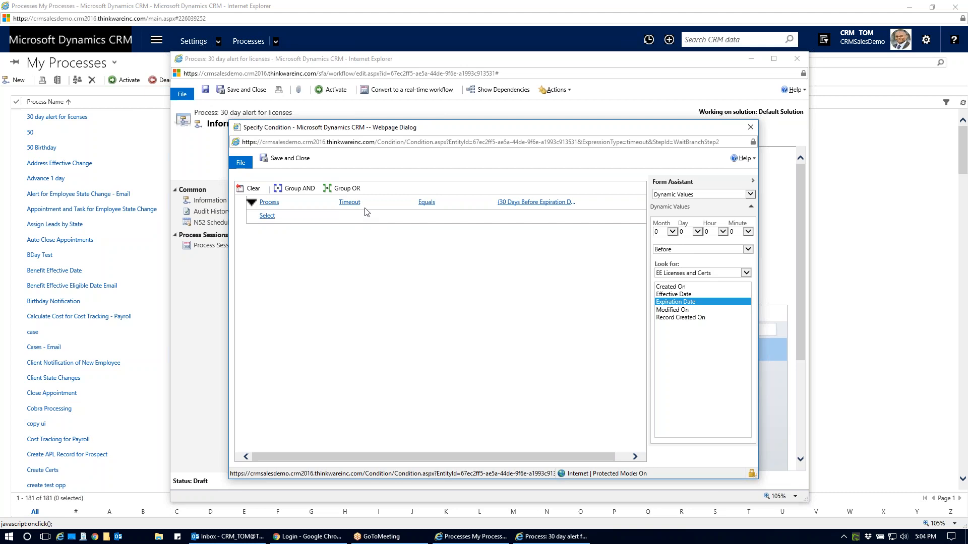
{"action": "left_click", "coordinate": [431, 202]}
{"action": "left_click", "coordinate": [679, 238]}
{"action": "left_click", "coordinate": [291, 158]}
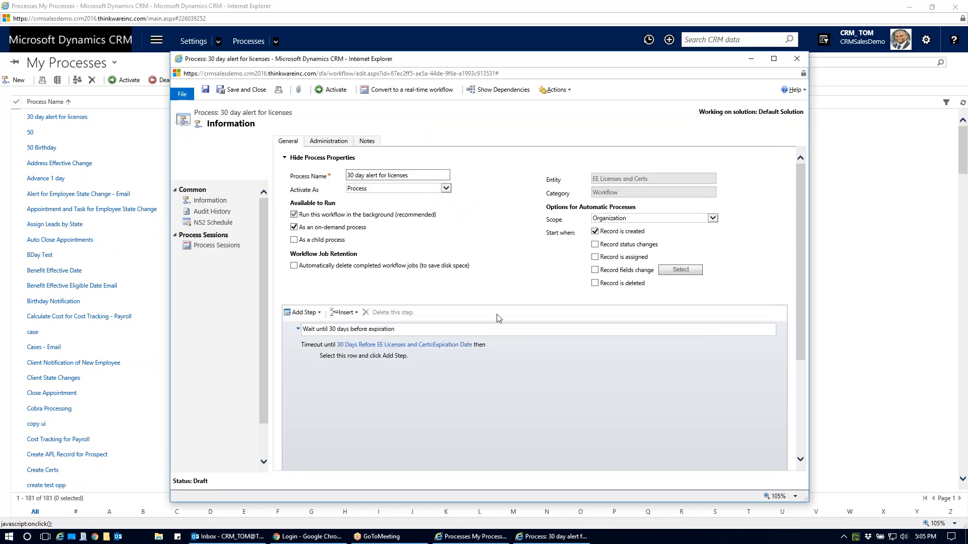
Step: Add a Send Email step titled 'Alert EE and Client' after the wait and open its properties
{"action": "left_click", "coordinate": [356, 359]}
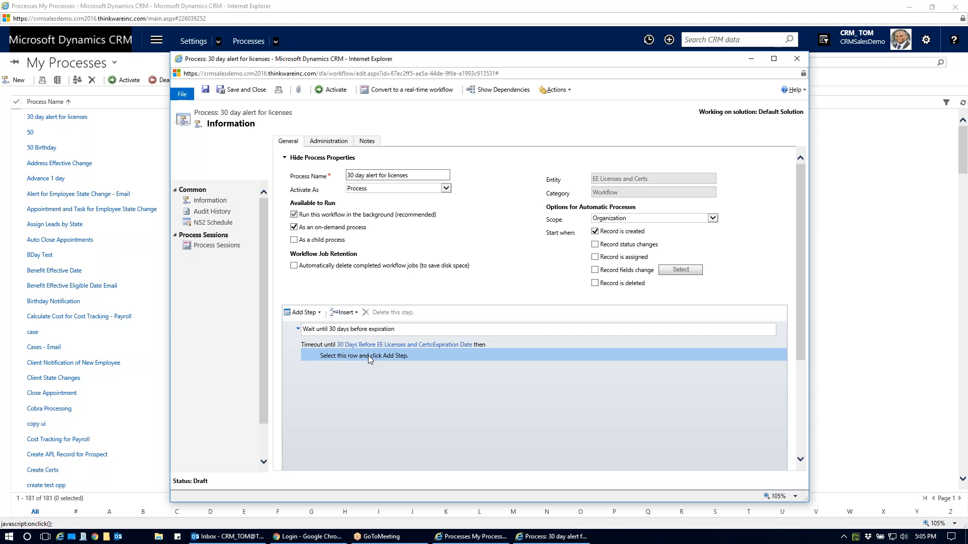
{"action": "left_click", "coordinate": [315, 313]}
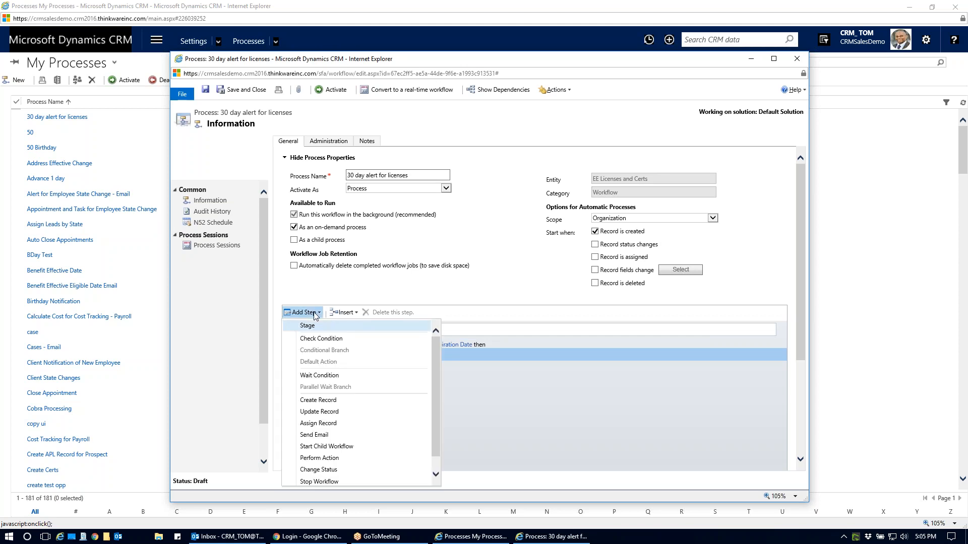
{"action": "left_click", "coordinate": [328, 436]}
{"action": "left_click", "coordinate": [359, 357]}
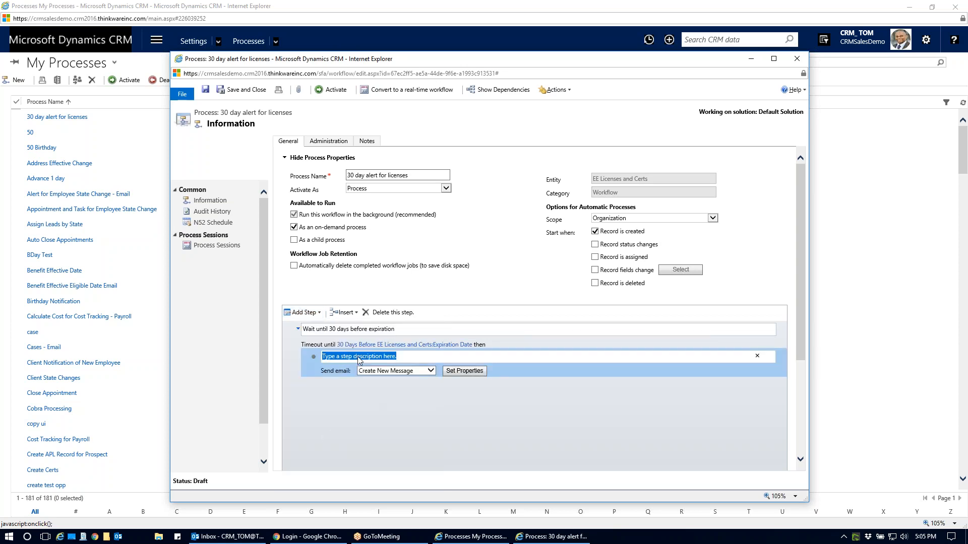
{"action": "type", "text": "Alert EE and Client"}
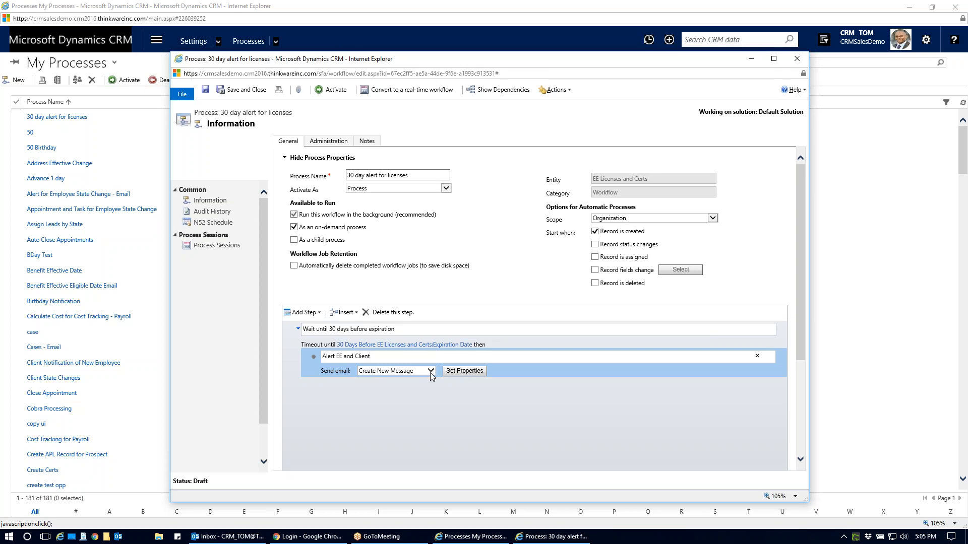
{"action": "left_click", "coordinate": [464, 371]}
{"action": "left_click", "coordinate": [464, 372]}
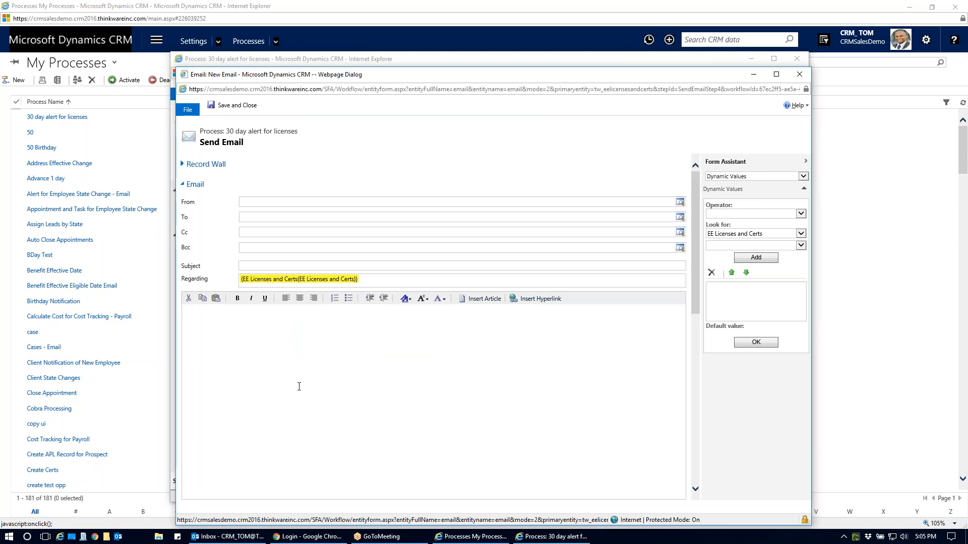
Step: Set the email's From field to the demo CRM user through a User record lookup
{"action": "left_click", "coordinate": [265, 204]}
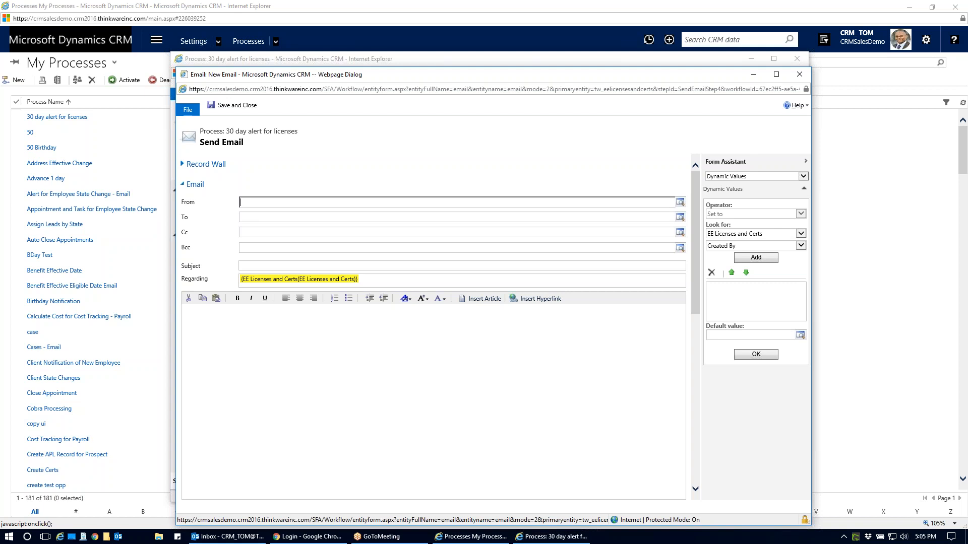
{"action": "left_click", "coordinate": [680, 202]}
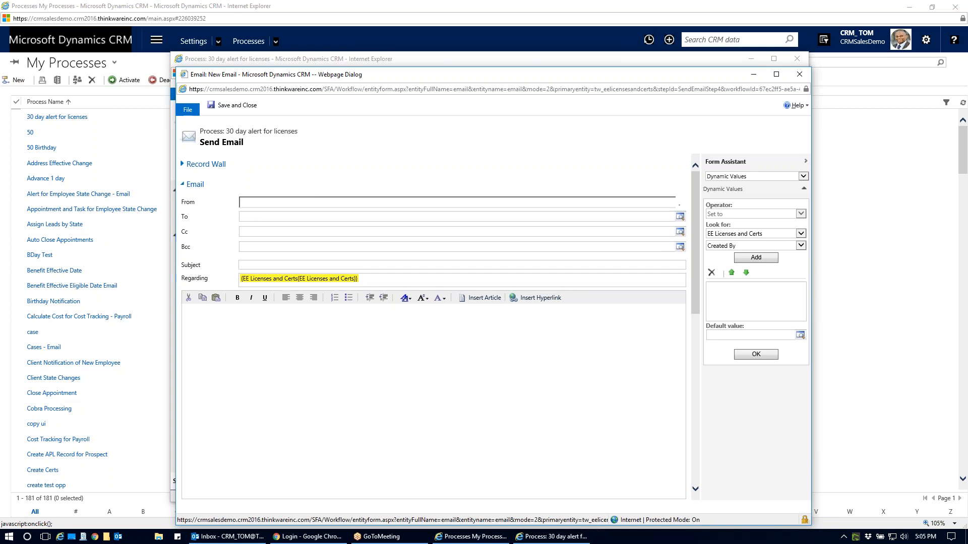
{"action": "scroll", "coordinate": [679, 244], "scroll_direction": "down", "scroll_amount": 3}
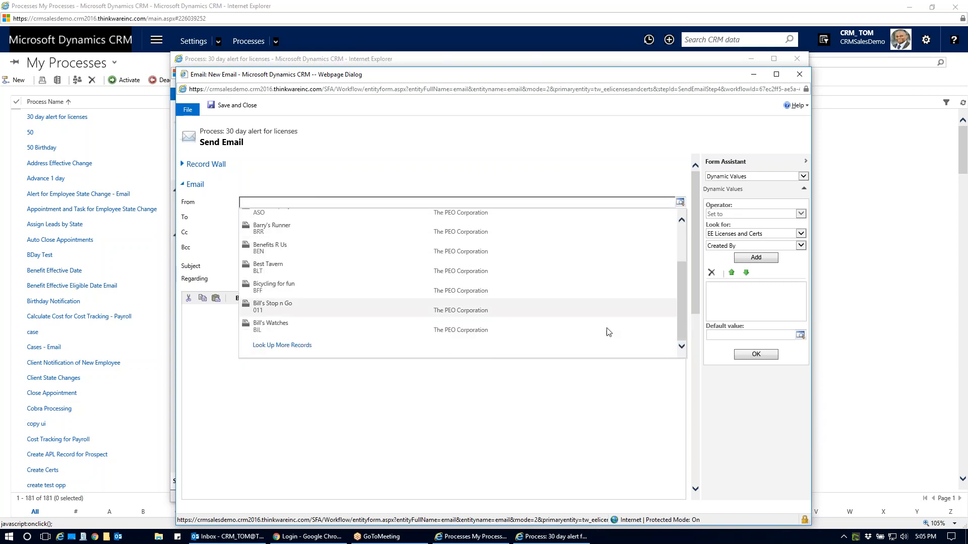
{"action": "left_click", "coordinate": [308, 346]}
{"action": "left_click", "coordinate": [496, 216]}
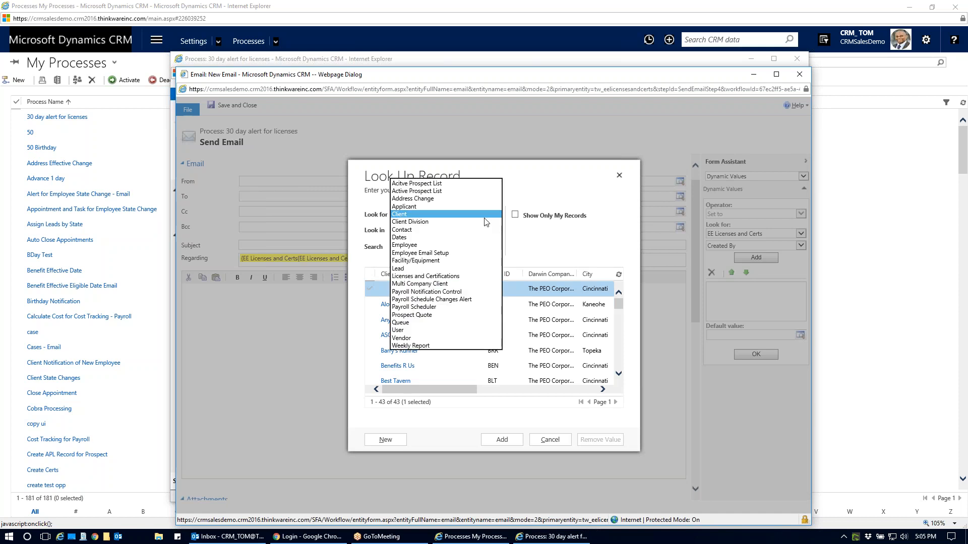
{"action": "left_click", "coordinate": [407, 331]}
{"action": "left_click", "coordinate": [399, 334]}
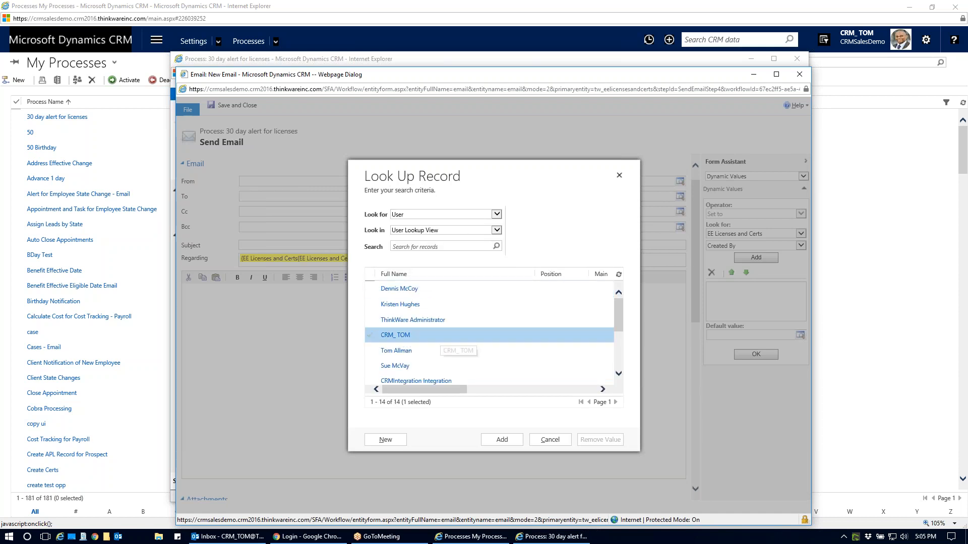
{"action": "left_click", "coordinate": [502, 440]}
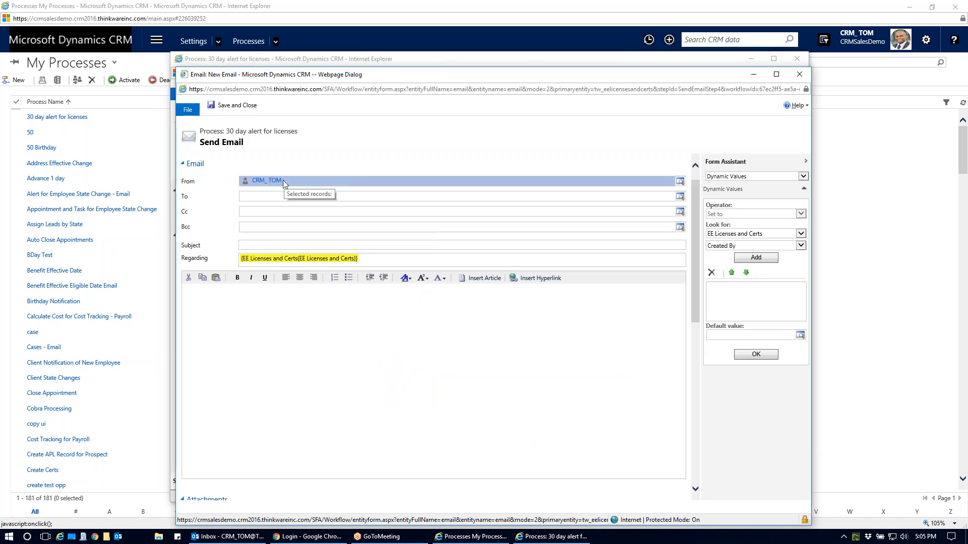
Step: Set the To field to the dynamic Employee value from the related Employee record
{"action": "left_click", "coordinate": [273, 198]}
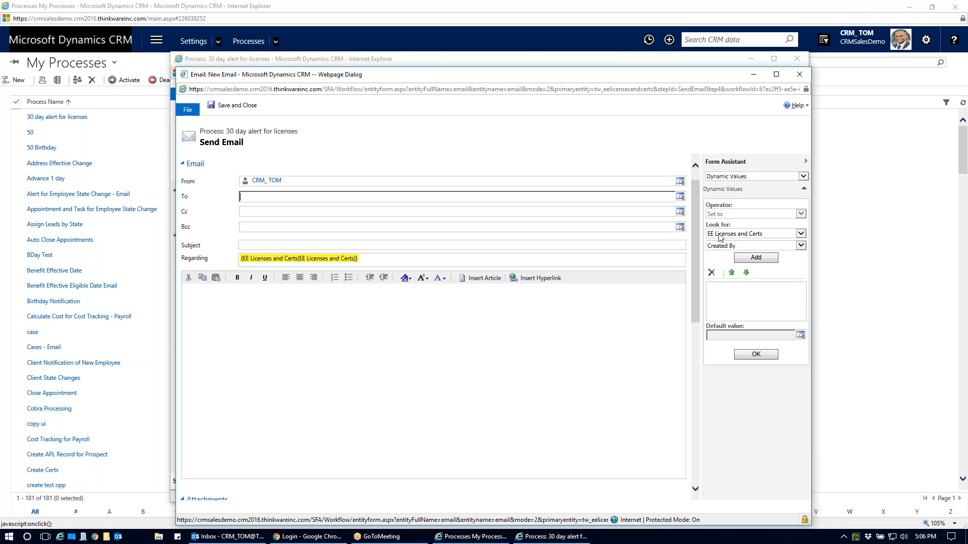
{"action": "left_click", "coordinate": [801, 235]}
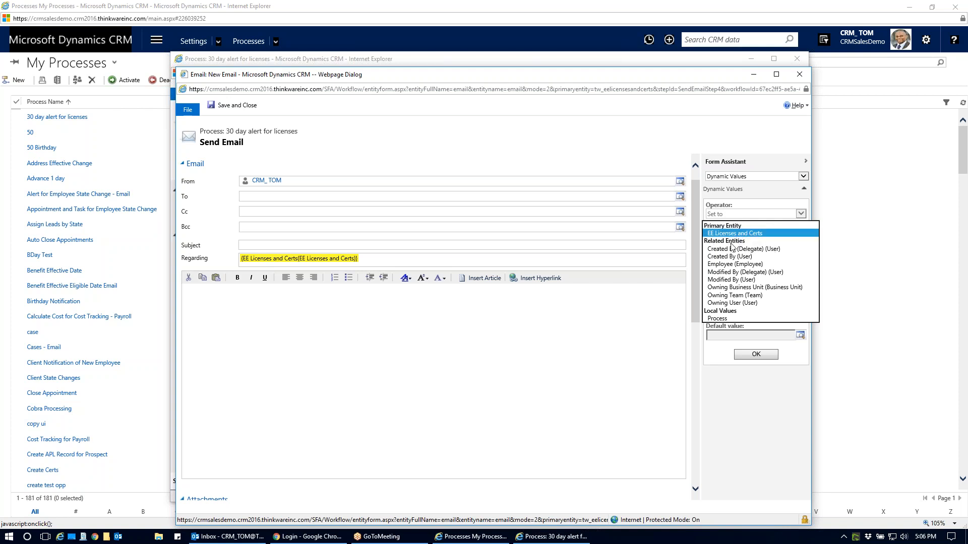
{"action": "left_click", "coordinate": [750, 264]}
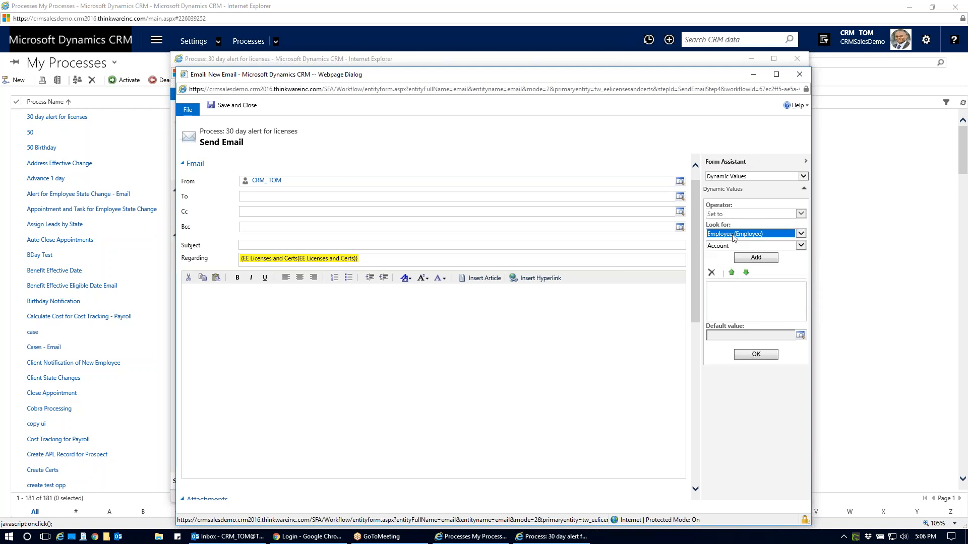
{"action": "left_click", "coordinate": [801, 247]}
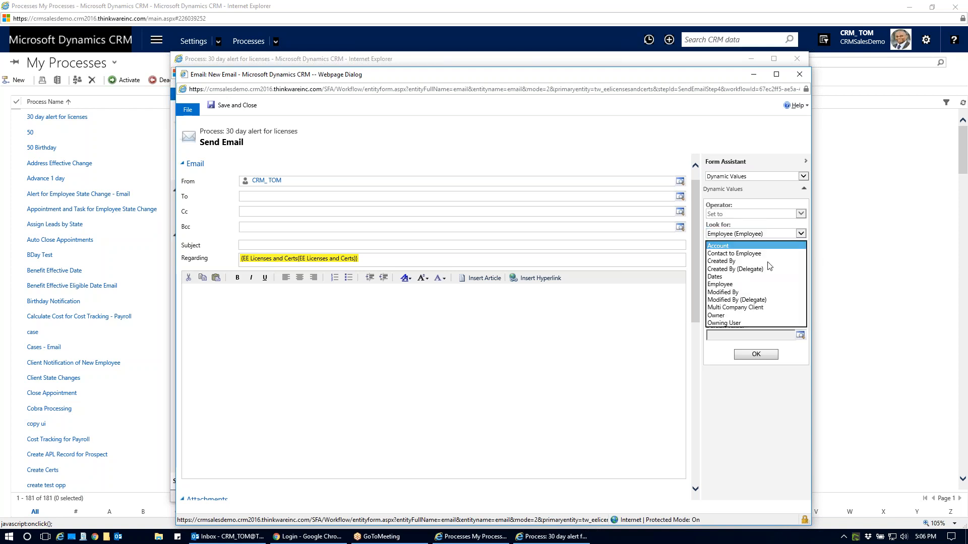
{"action": "left_click", "coordinate": [721, 284]}
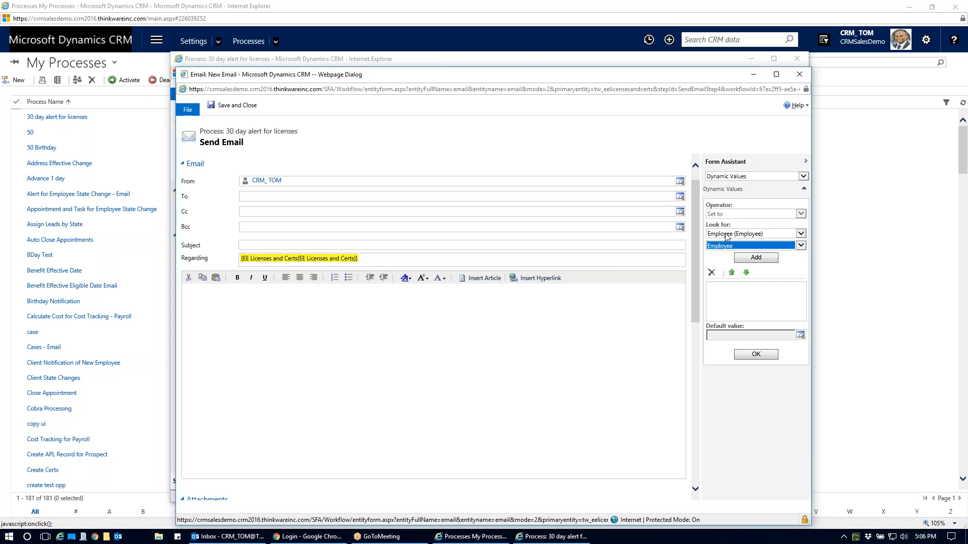
{"action": "left_click", "coordinate": [755, 258]}
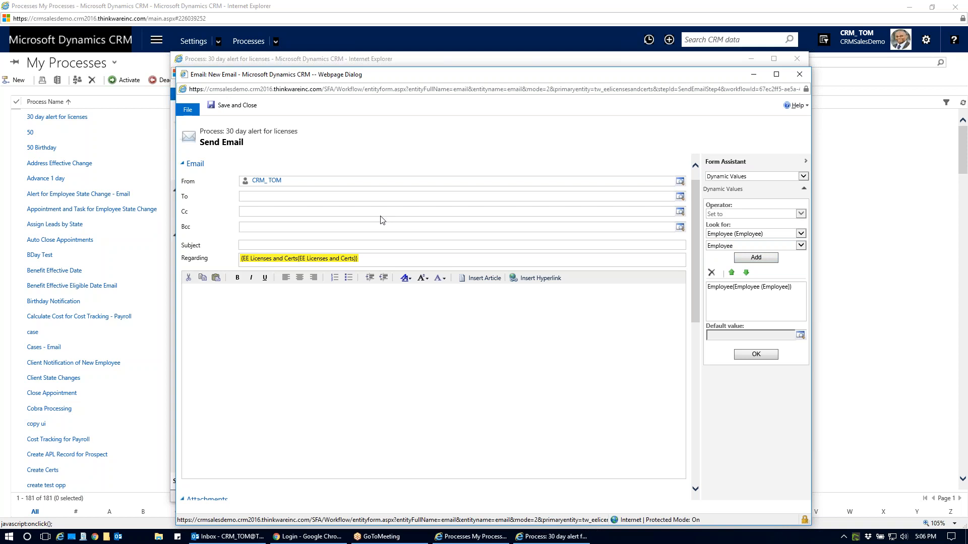
{"action": "left_click", "coordinate": [751, 287]}
{"action": "left_click", "coordinate": [756, 354]}
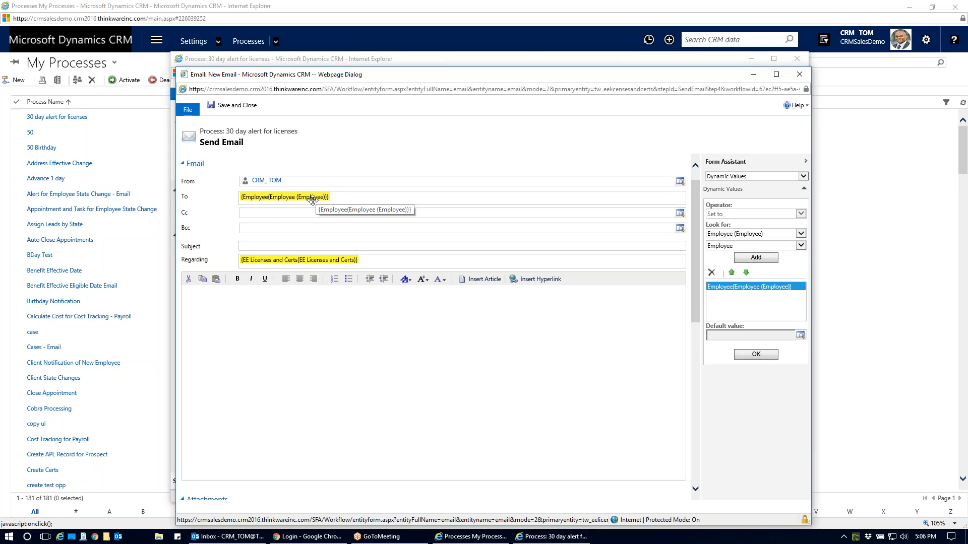
{"action": "left_click", "coordinate": [286, 215]}
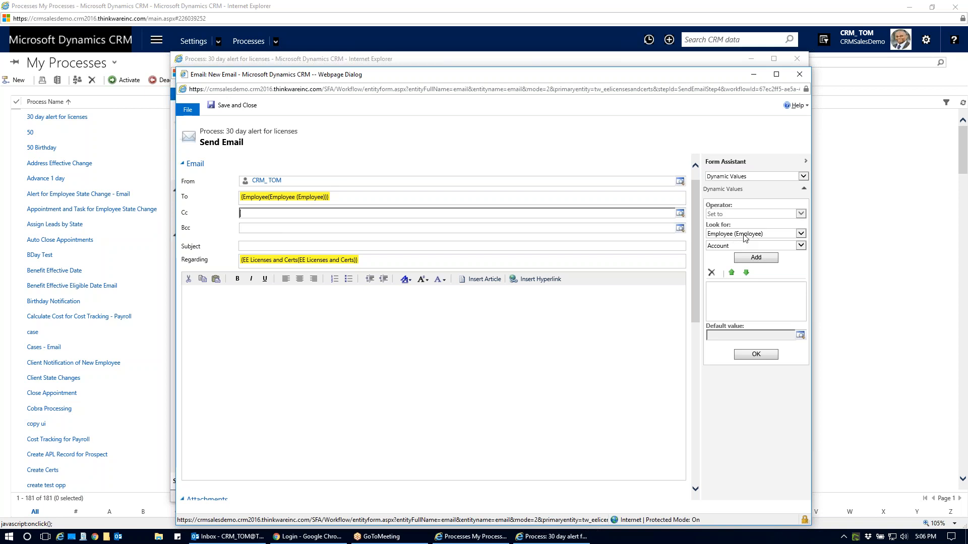
Step: Fill the alert email's Cc with the Employee record's Account field as a dynamic value
{"action": "left_click", "coordinate": [795, 235]}
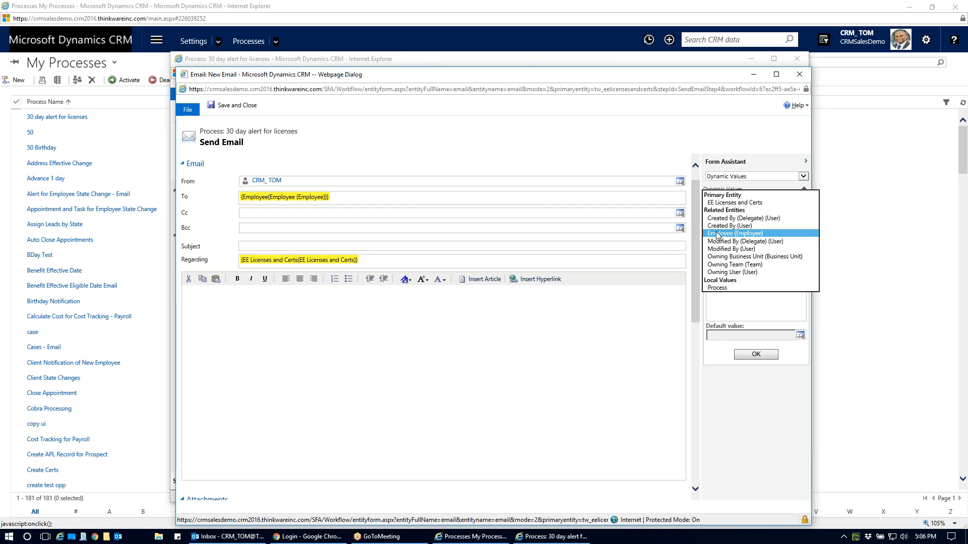
{"action": "left_click", "coordinate": [756, 234]}
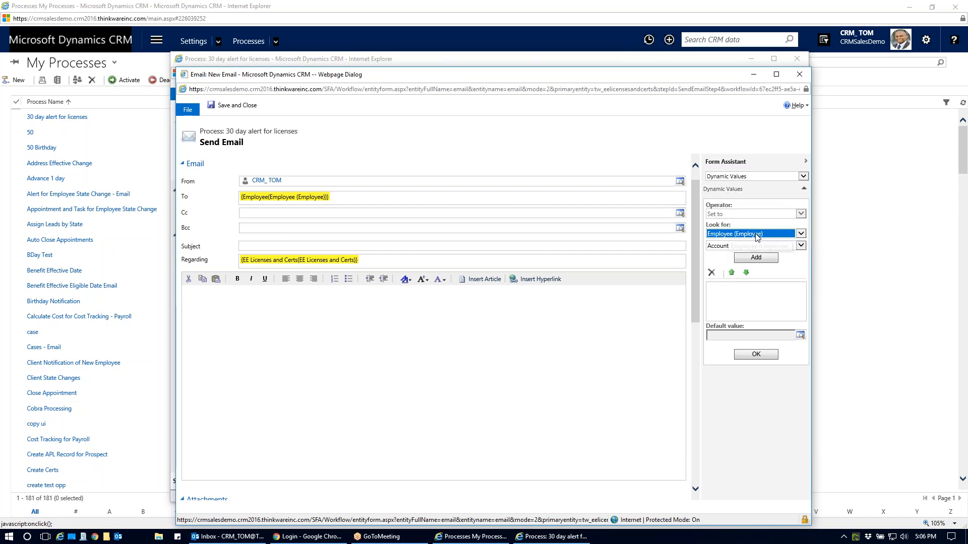
{"action": "left_click", "coordinate": [738, 246]}
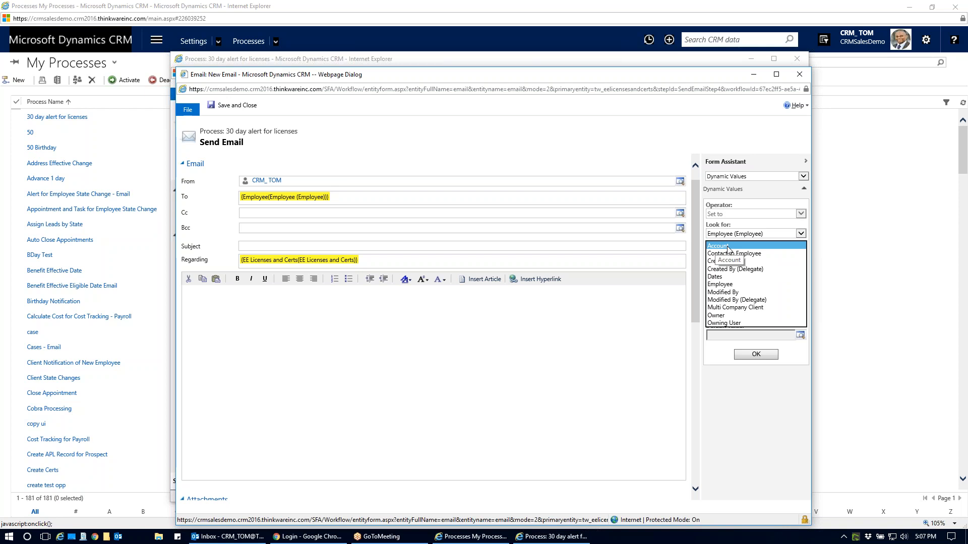
{"action": "left_click", "coordinate": [727, 246]}
{"action": "left_click", "coordinate": [756, 257]}
{"action": "left_click", "coordinate": [743, 293]}
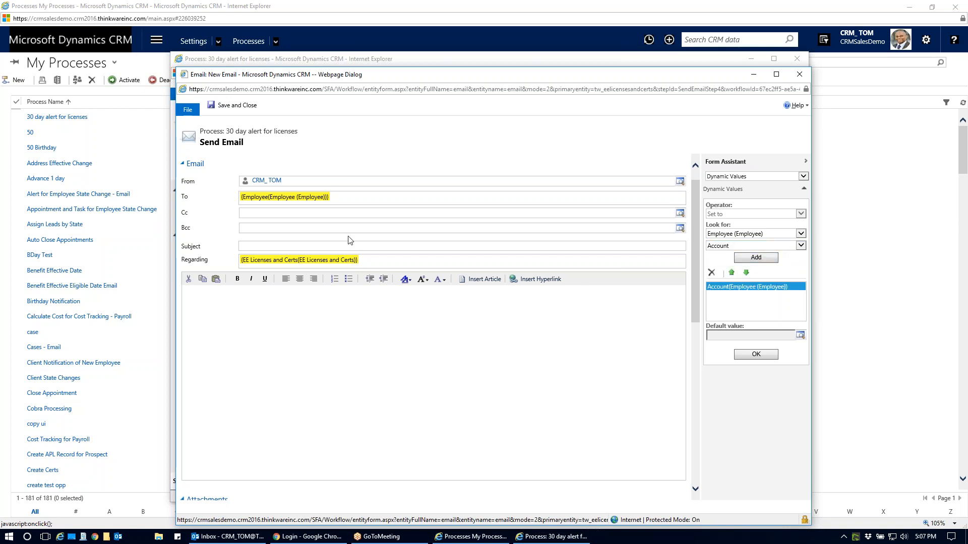
{"action": "left_click", "coordinate": [268, 213]}
{"action": "left_click", "coordinate": [751, 355]}
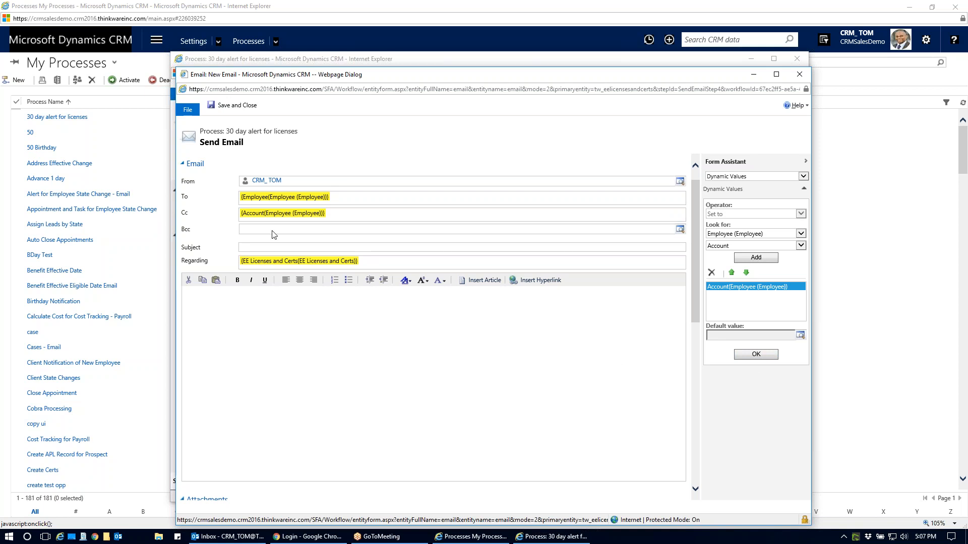
{"action": "left_click", "coordinate": [278, 247]}
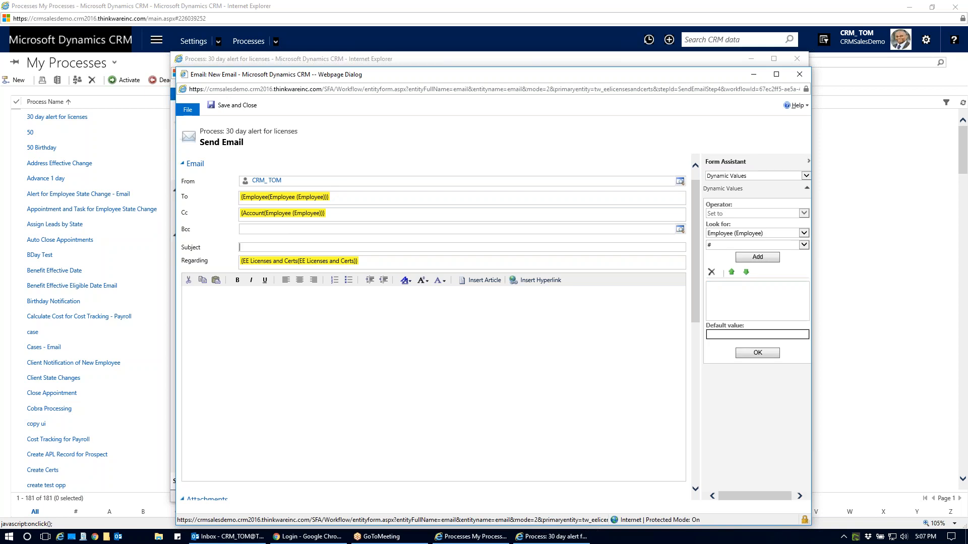
Step: Enter the subject 'License Expiration Alert' and append the EE Licenses and Certs License ID dynamically
{"action": "type", "text": "Licesn"}
{"action": "type", "text": " Expiration Alert ||"}
{"action": "left_click", "coordinate": [803, 234]}
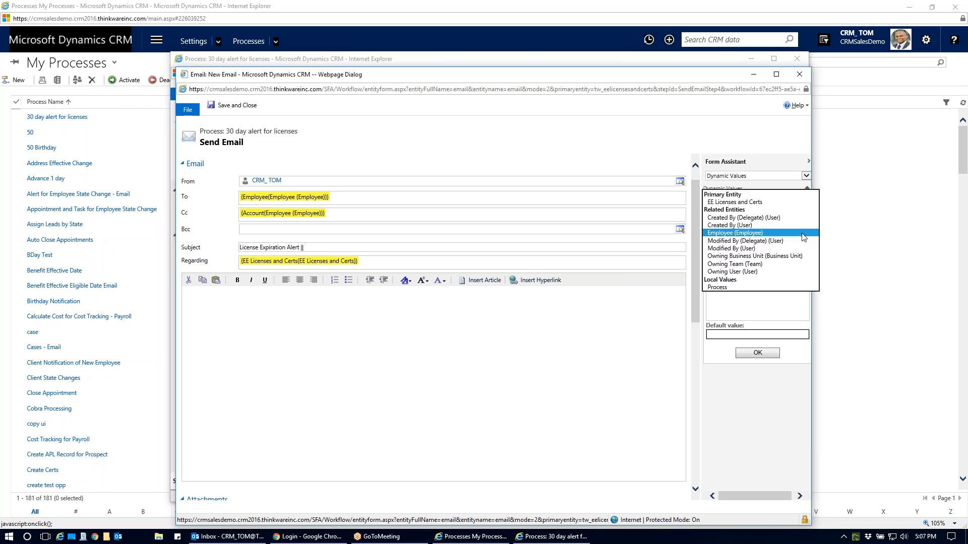
{"action": "left_click", "coordinate": [768, 203]}
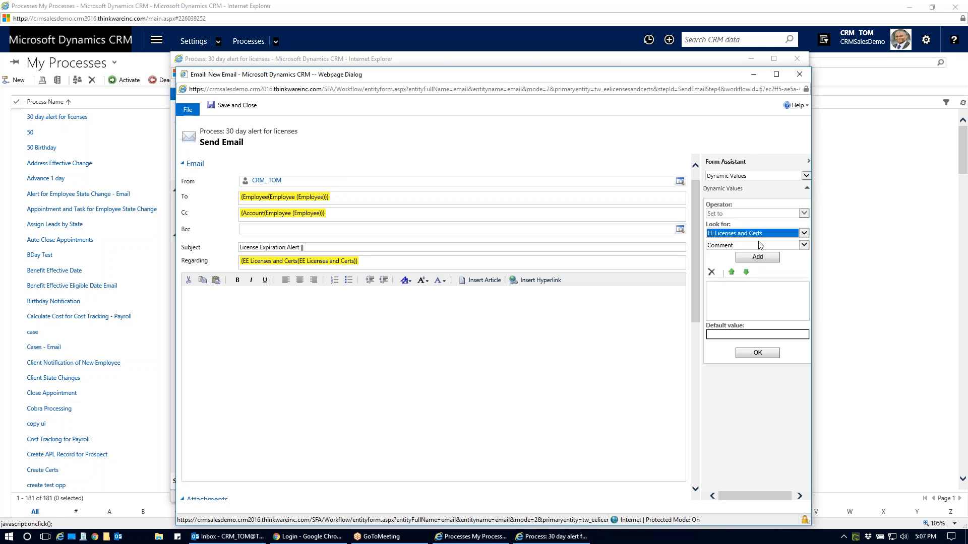
{"action": "left_click", "coordinate": [802, 246]}
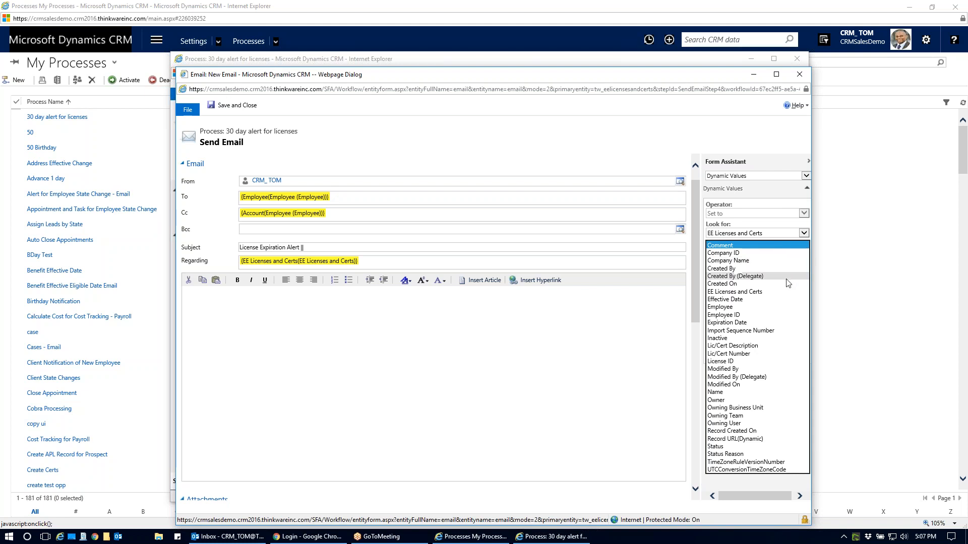
{"action": "left_click", "coordinate": [771, 292]}
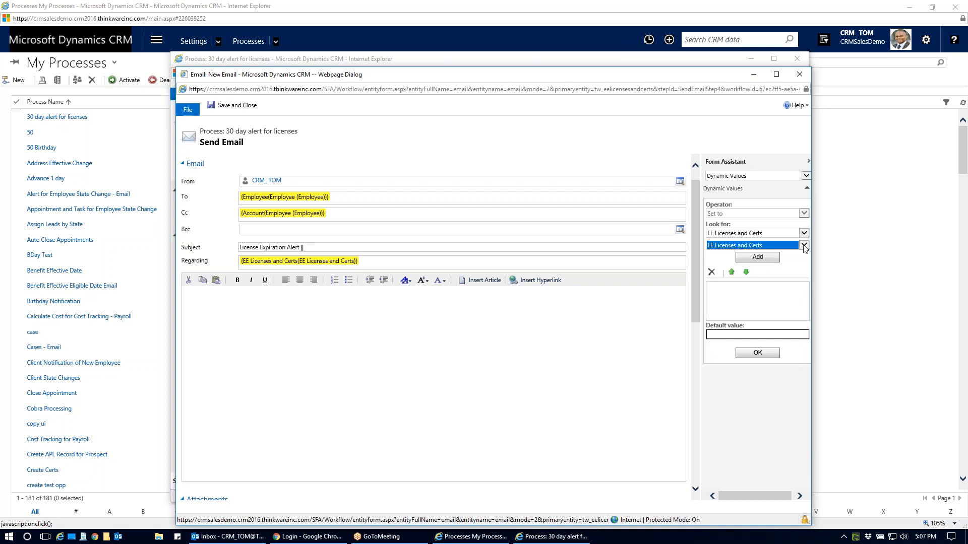
{"action": "left_click", "coordinate": [804, 246]}
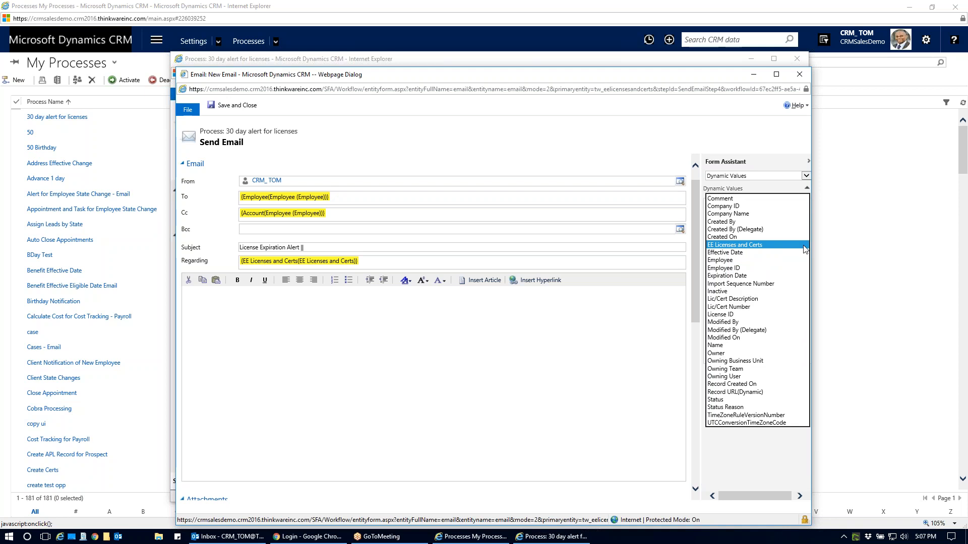
{"action": "left_click", "coordinate": [741, 315]}
{"action": "left_click", "coordinate": [757, 257]}
{"action": "left_click", "coordinate": [743, 287]}
{"action": "left_click", "coordinate": [329, 249]}
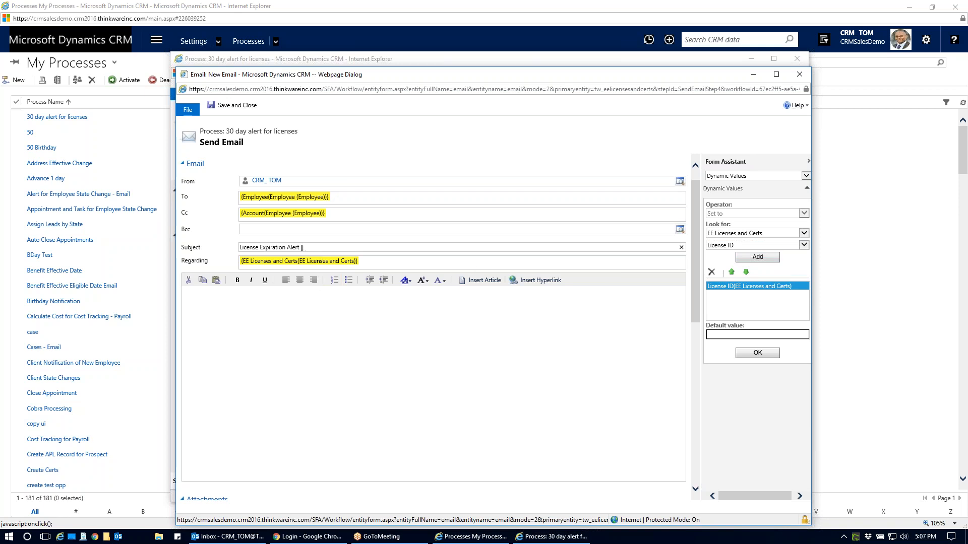
{"action": "left_click", "coordinate": [758, 353]}
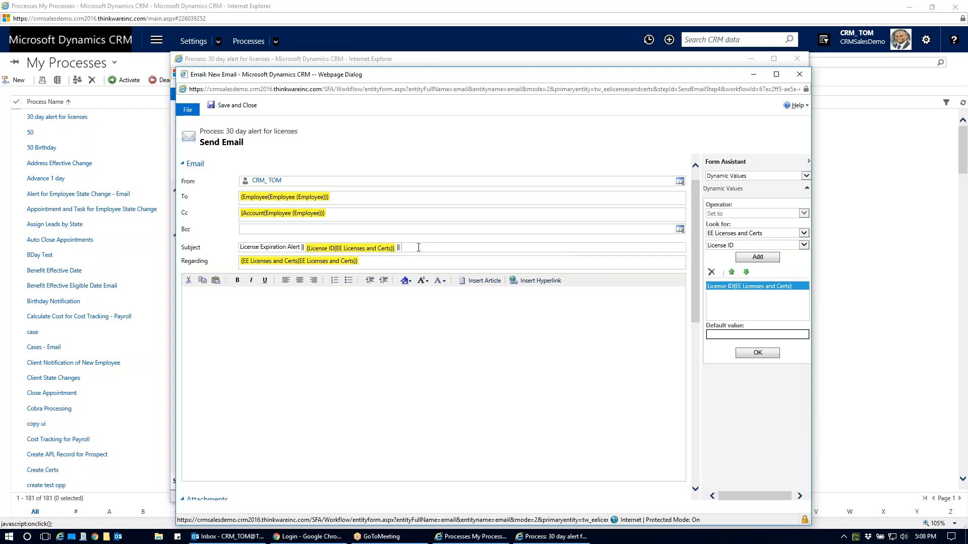
Step: Append the license's Employee field to the subject after the License ID
{"action": "left_click", "coordinate": [712, 272]}
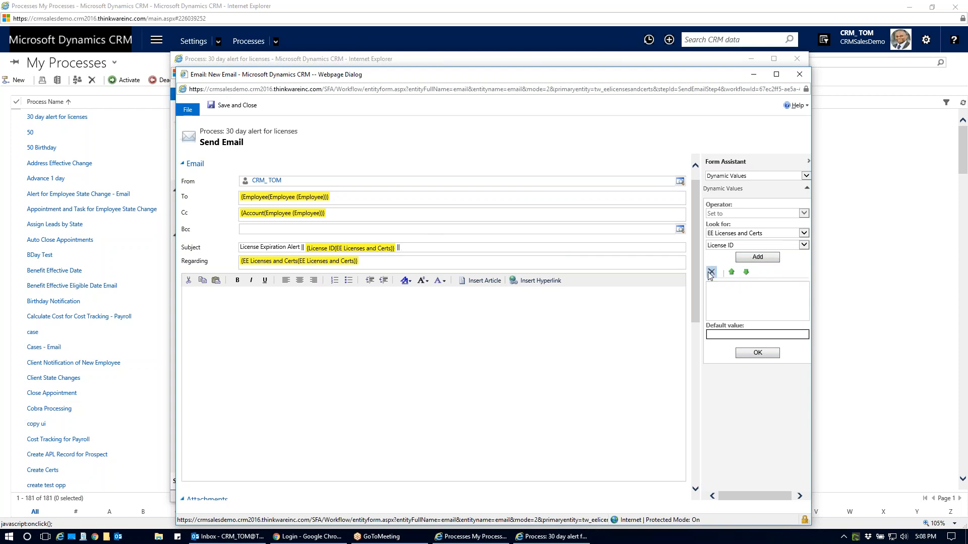
{"action": "left_click", "coordinate": [804, 245]}
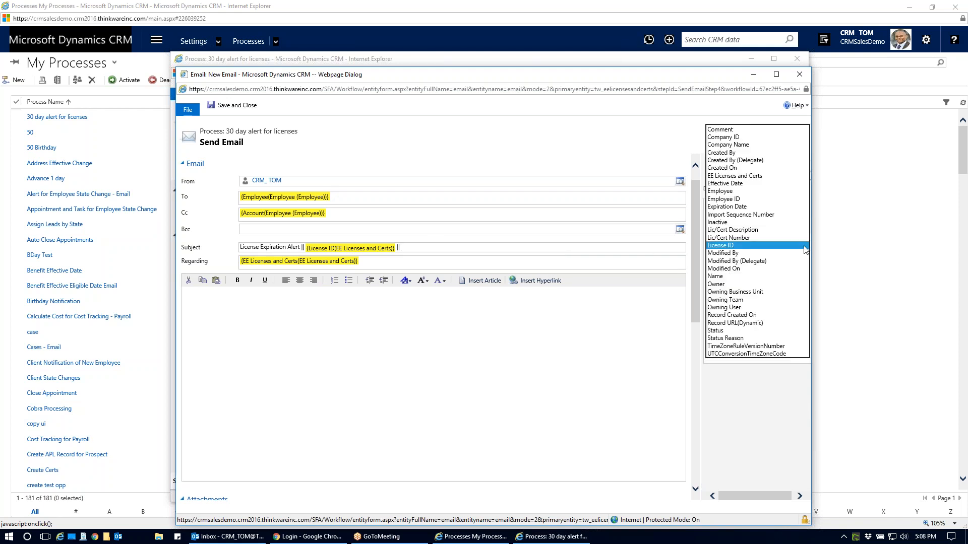
{"action": "left_click", "coordinate": [746, 196]}
{"action": "left_click", "coordinate": [757, 257]}
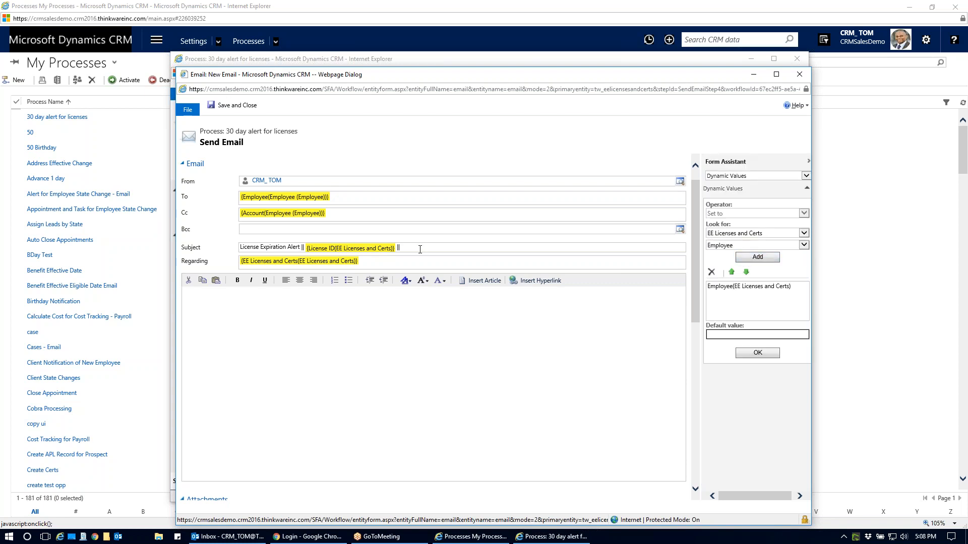
{"action": "left_click", "coordinate": [728, 287]}
{"action": "left_click", "coordinate": [758, 353]}
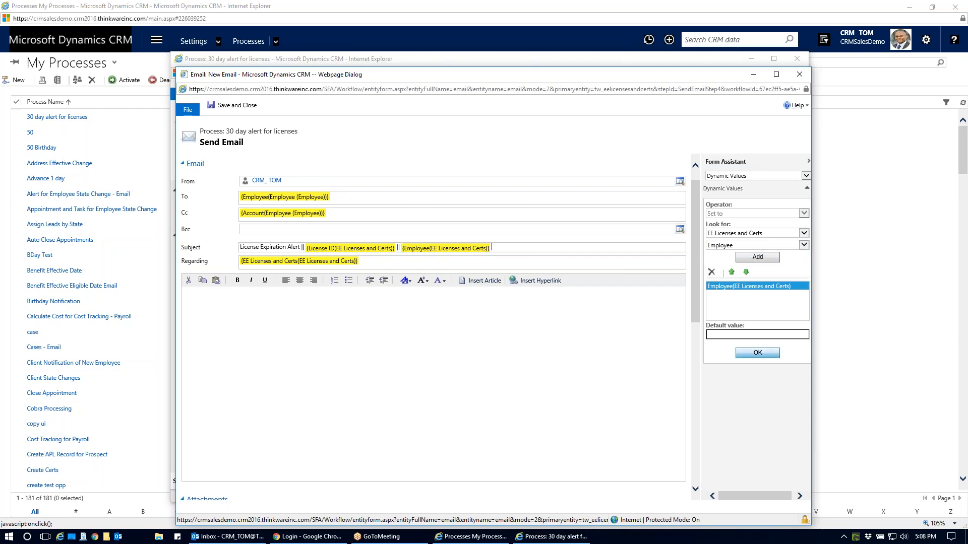
{"action": "left_click", "coordinate": [265, 320]}
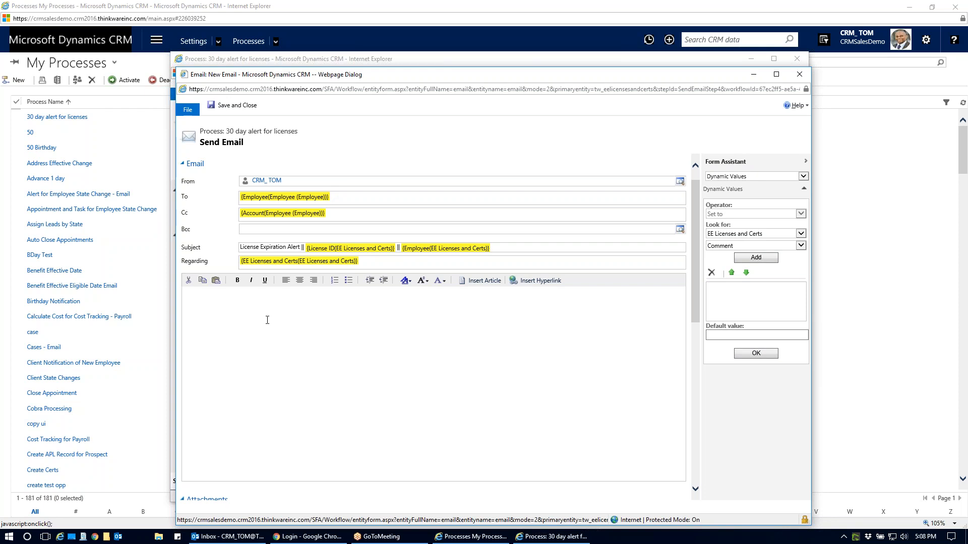
Step: Write the body intro 'This notification is an alert for an expiring license:'
{"action": "type", "text": "This notification is an a"}
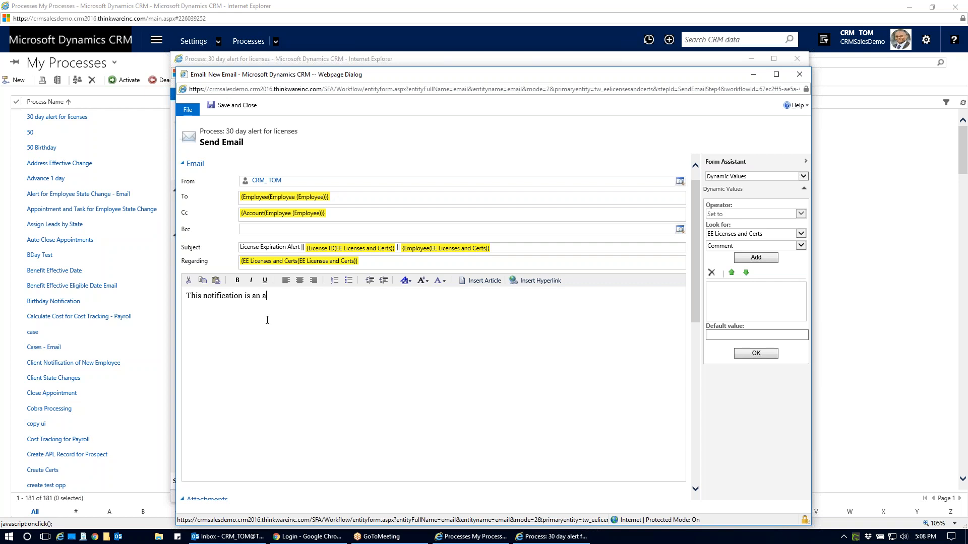
{"action": "type", "text": "lert for an expiring license"}
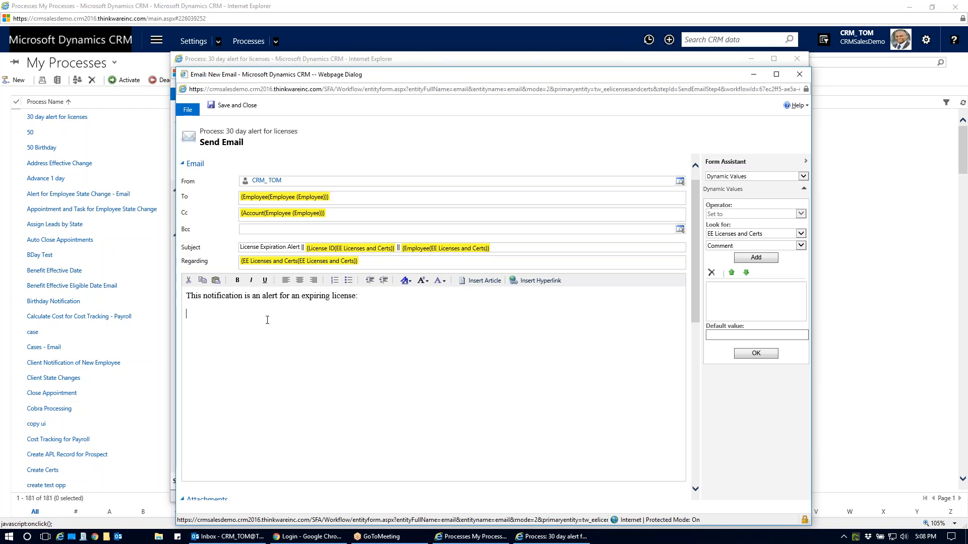
{"action": "type", "text": ":"}
{"action": "key", "text": "Return"}
Step: Add an 'Employee Name' line followed by the license's dynamic Employee value
{"action": "type", "text": "Employee Name"}
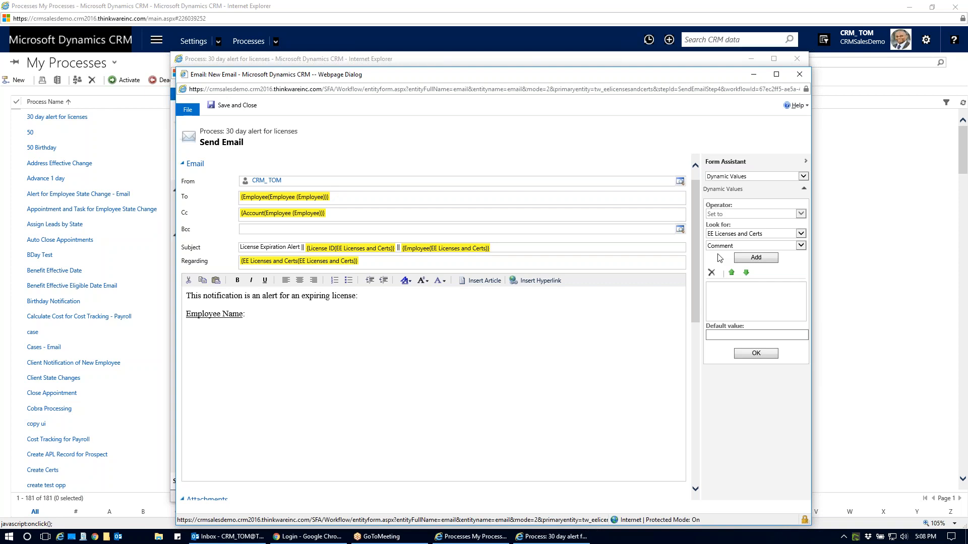
{"action": "left_click", "coordinate": [801, 246]}
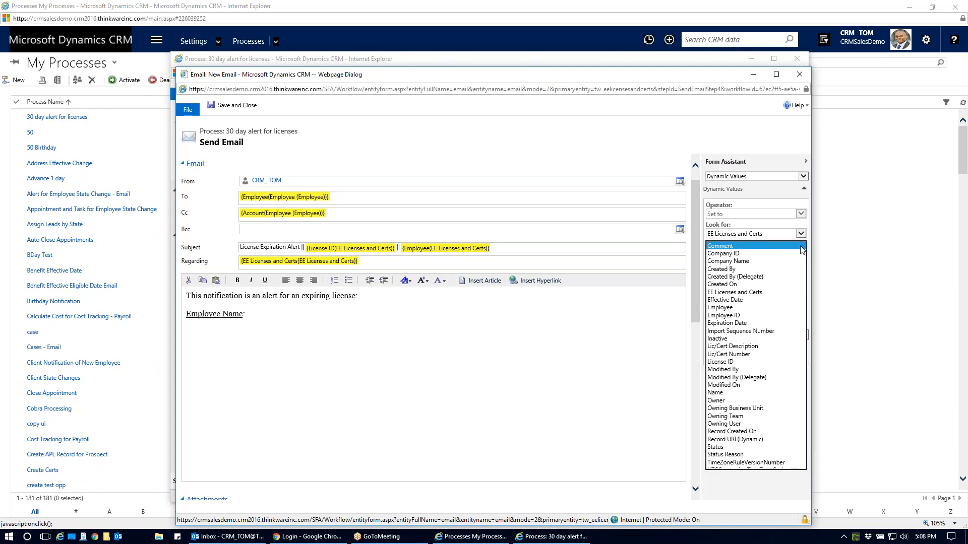
{"action": "left_click", "coordinate": [756, 308]}
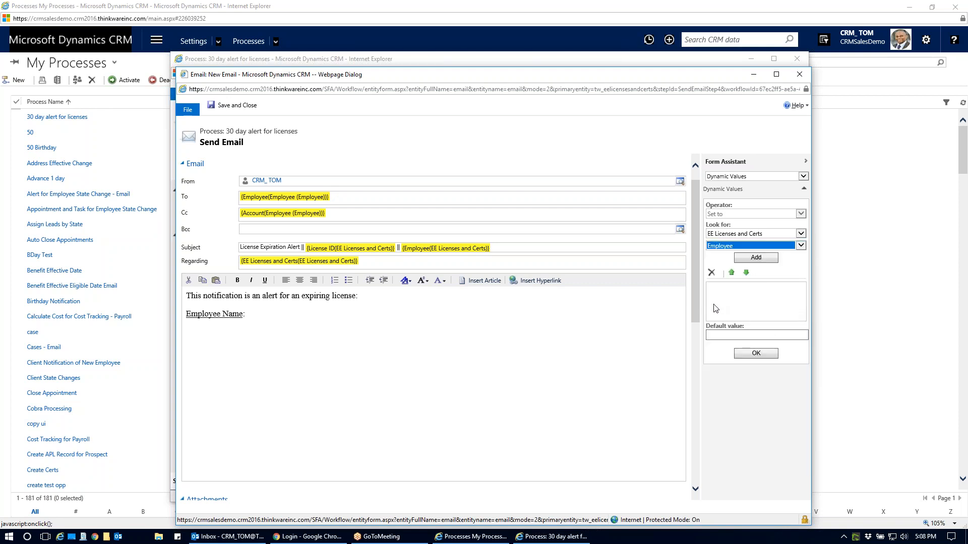
{"action": "left_click", "coordinate": [755, 258]}
{"action": "left_click", "coordinate": [732, 287]}
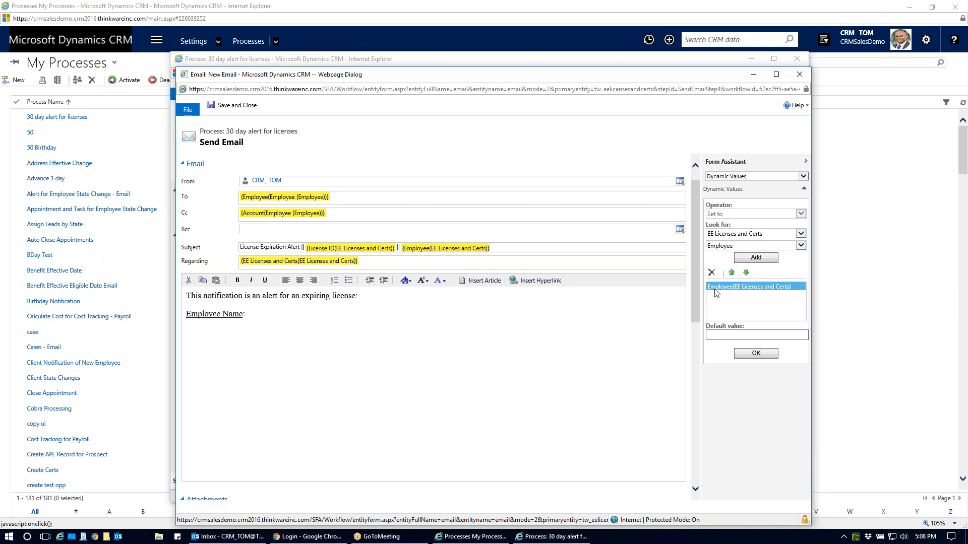
{"action": "left_click", "coordinate": [755, 354]}
Step: Start a new body line with the label 'License ID'
{"action": "key", "text": "Return"}
{"action": "type", "text": "LIcense"}
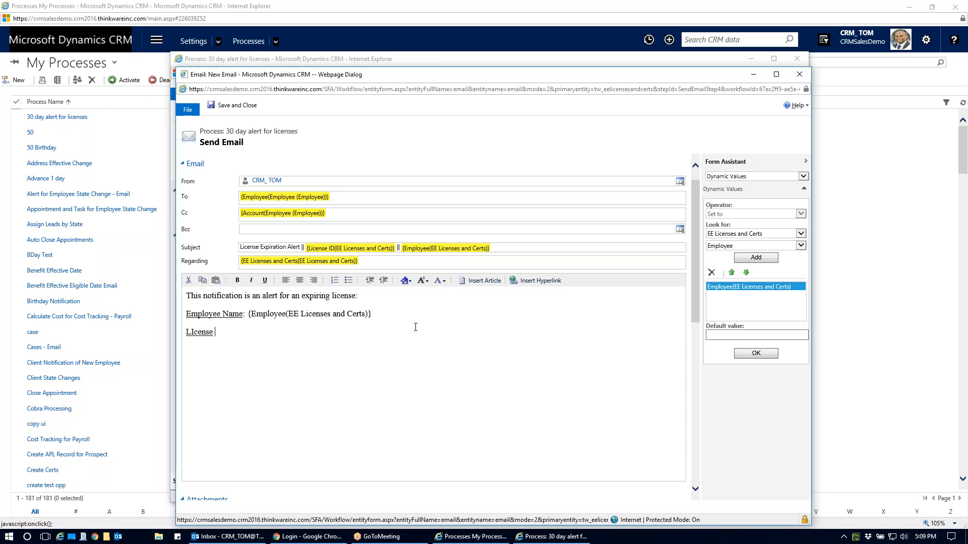
{"action": "key", "text": "BackSpace"}
{"action": "key", "text": "BackSpace"}
{"action": "key", "text": "BackSpace"}
{"action": "key", "text": "BackSpace"}
{"action": "key", "text": "BackSpace"}
{"action": "type", "text": "icense ID"}
Step: Insert the license's dynamic License ID value after the License ID label
{"action": "left_click", "coordinate": [711, 272]}
{"action": "left_click", "coordinate": [800, 245]}
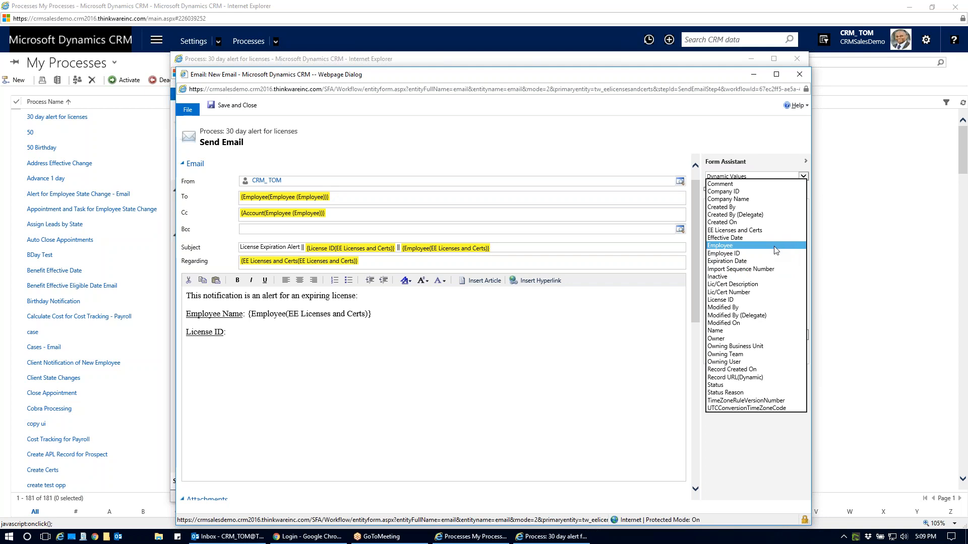
{"action": "left_click", "coordinate": [763, 299]}
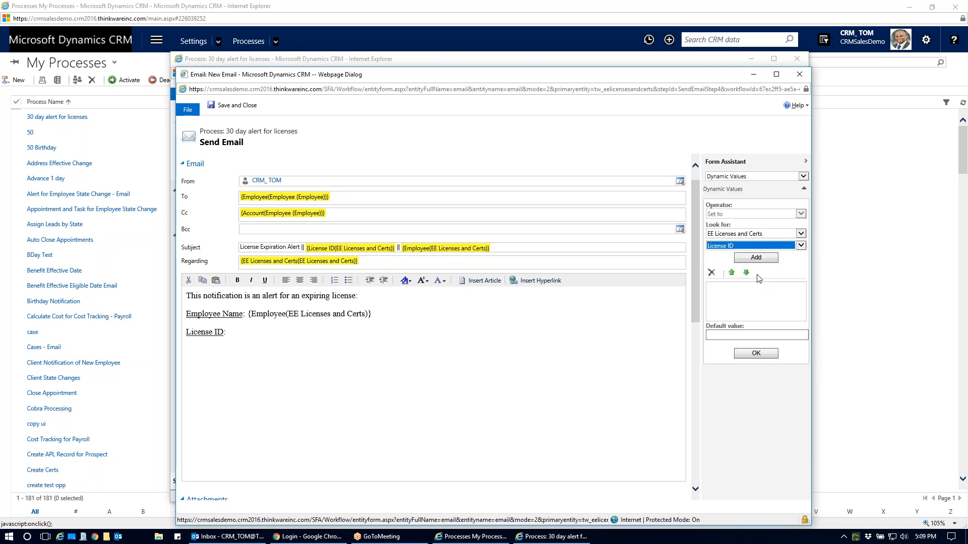
{"action": "left_click", "coordinate": [756, 258]}
{"action": "left_click", "coordinate": [735, 289]}
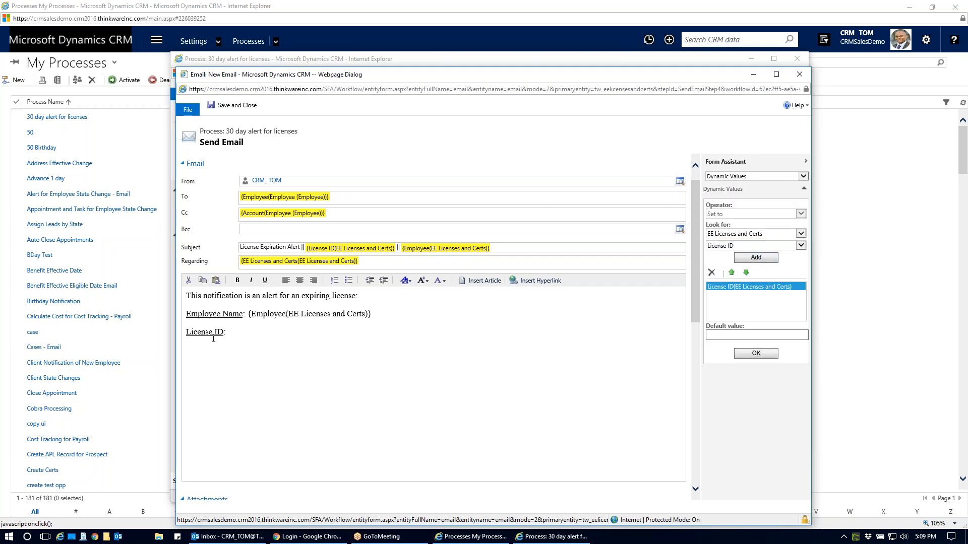
{"action": "left_click", "coordinate": [756, 353]}
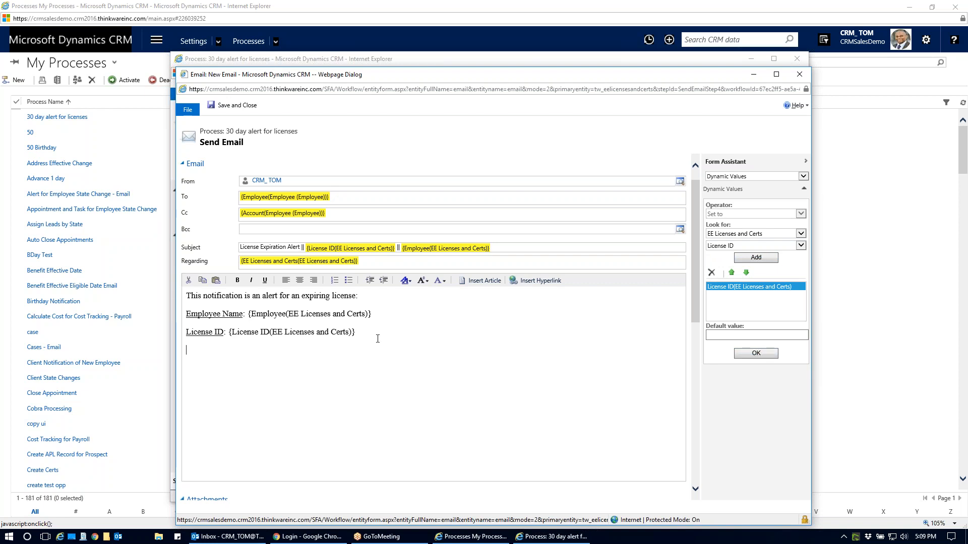
Step: Add an underlined 'Expiration Date' label followed by the dynamic Expiration Date value
{"action": "type", "text": "E"}
{"action": "key", "text": "BackSpace"}
{"action": "key", "text": "ctrl+u"}
{"action": "type", "text": "Expiration Date:"}
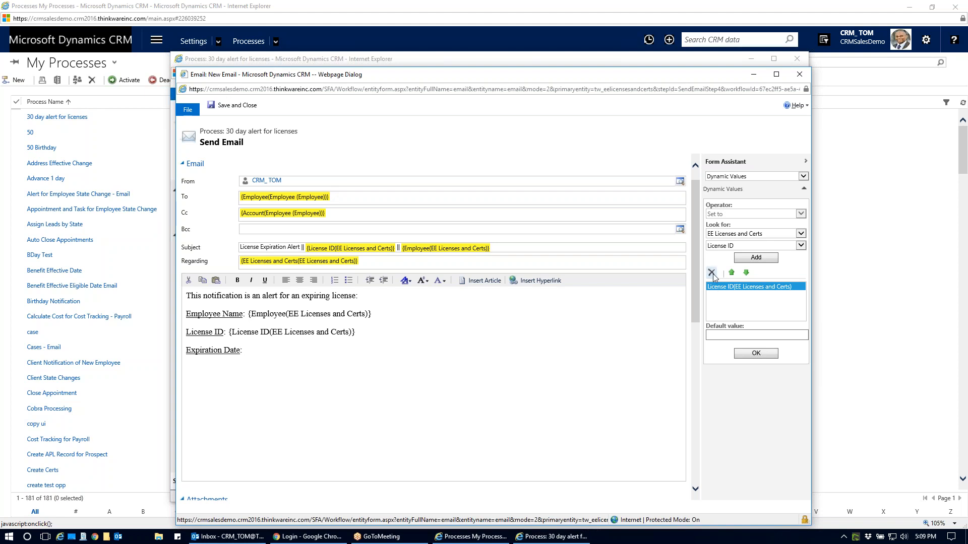
{"action": "left_click", "coordinate": [800, 247]}
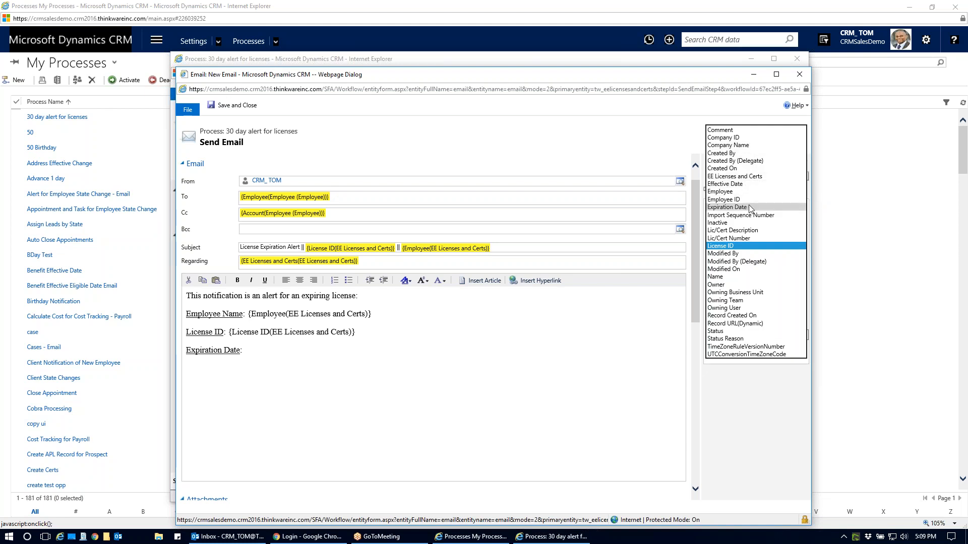
{"action": "left_click", "coordinate": [731, 207]}
{"action": "left_click", "coordinate": [756, 258]}
{"action": "left_click", "coordinate": [733, 288]}
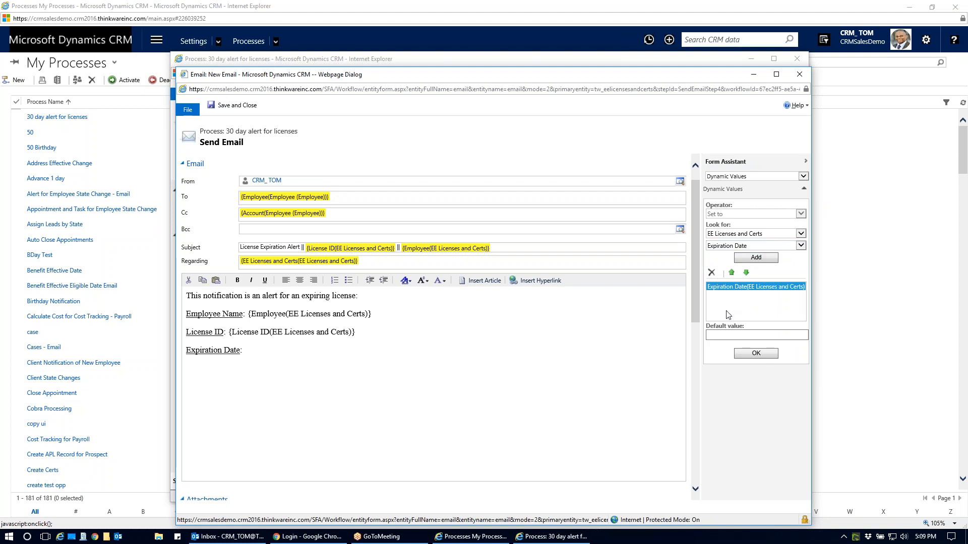
{"action": "left_click", "coordinate": [756, 353]}
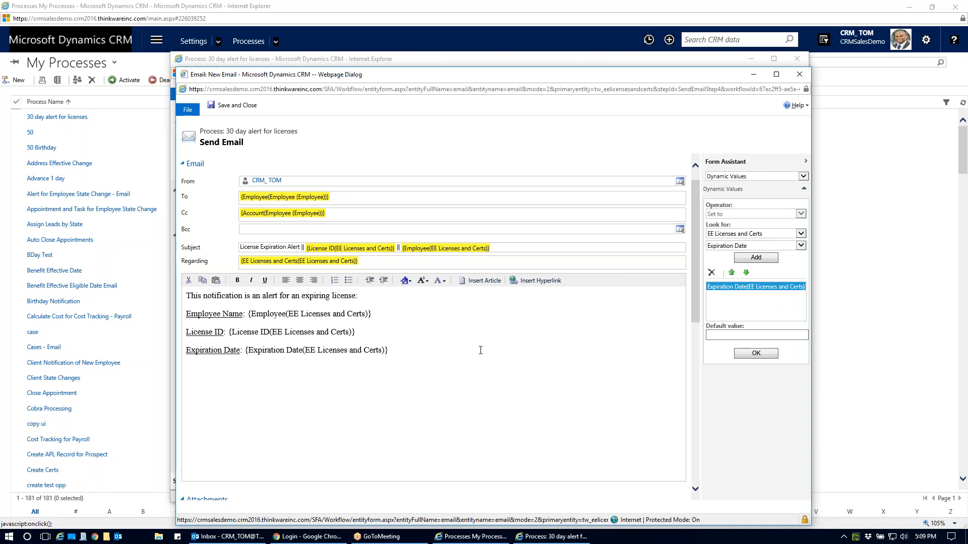
Step: Save and close the alert email, then activate the '30 day alert for licenses' workflow
{"action": "left_click", "coordinate": [230, 107]}
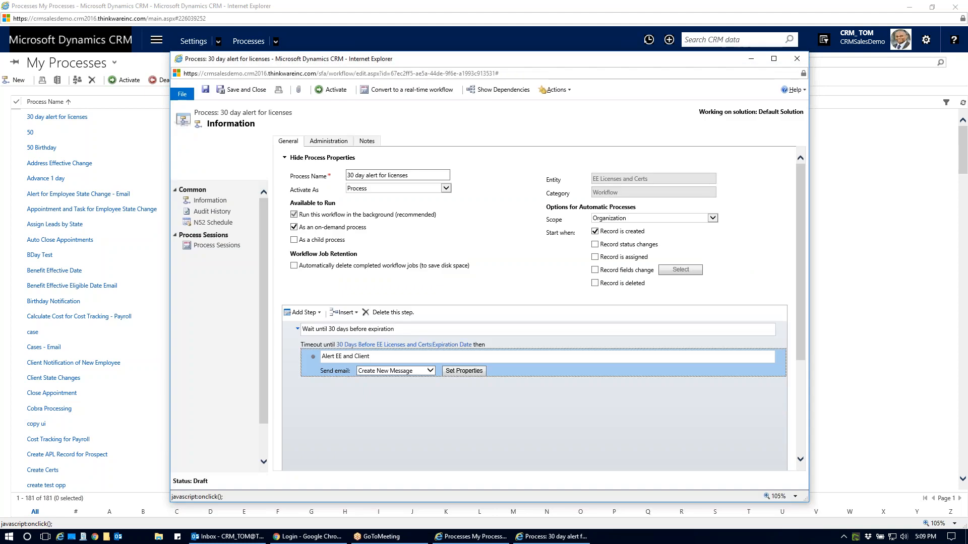
{"action": "left_click", "coordinate": [336, 91]}
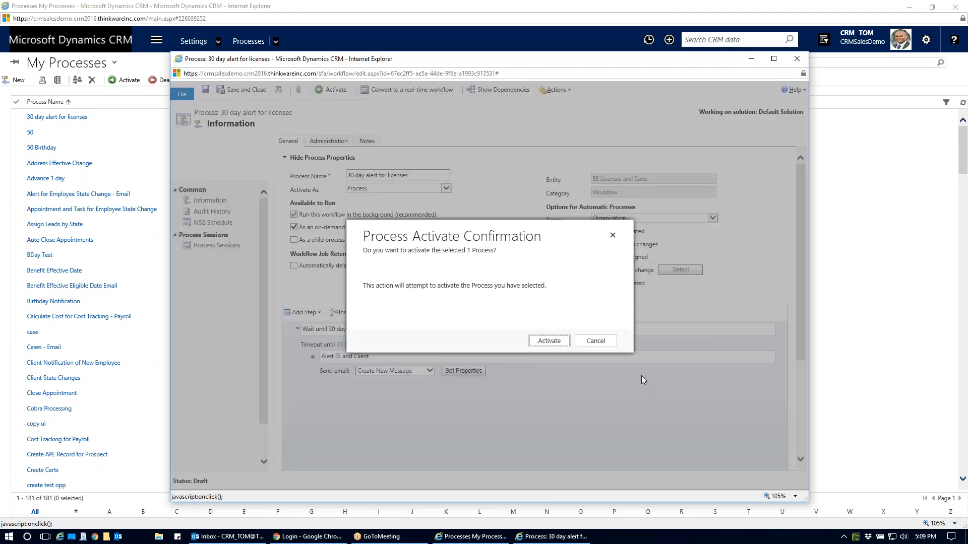
{"action": "left_click", "coordinate": [550, 341]}
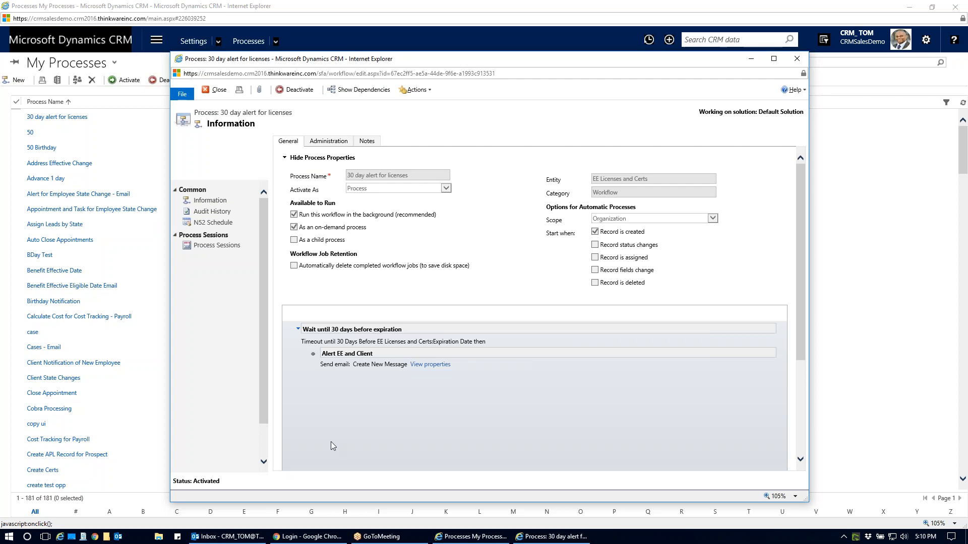
{"action": "mouse_move", "coordinate": [323, 538]}
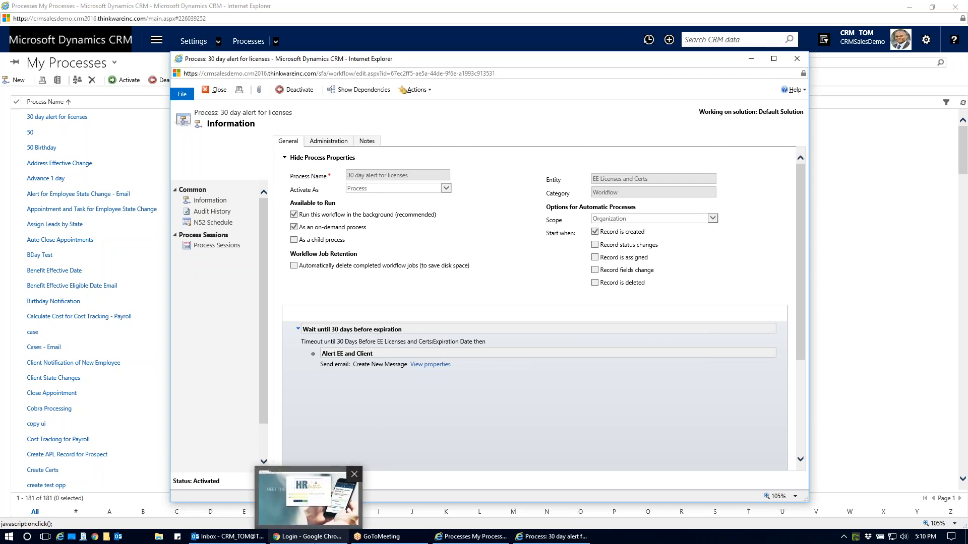
Step: Log in to HR Buzz using the suggested account username
{"action": "left_click", "coordinate": [321, 538]}
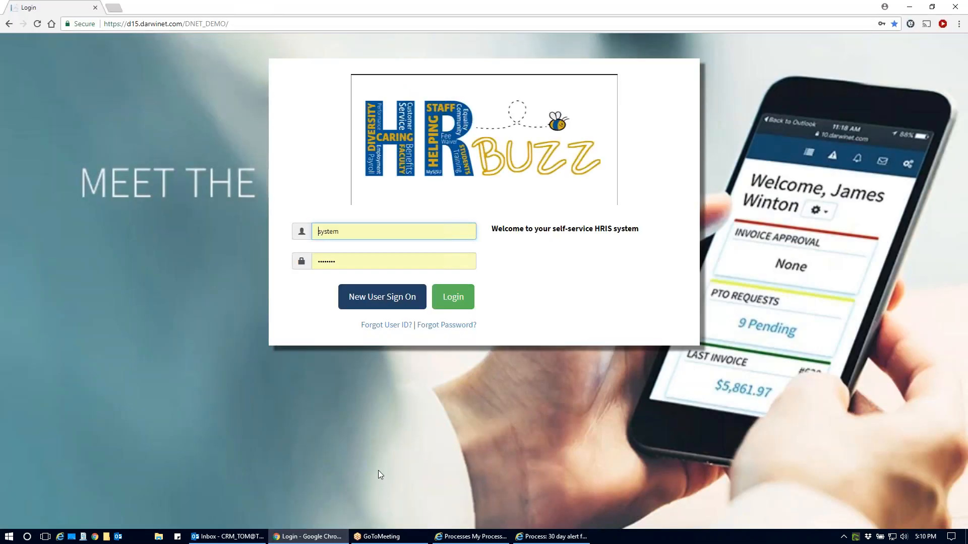
{"action": "left_click_drag", "start_coordinate": [342, 232], "coordinate": [215, 221]}
{"action": "type", "text": "jame"}
{"action": "left_click", "coordinate": [341, 247]}
{"action": "left_click", "coordinate": [458, 297]}
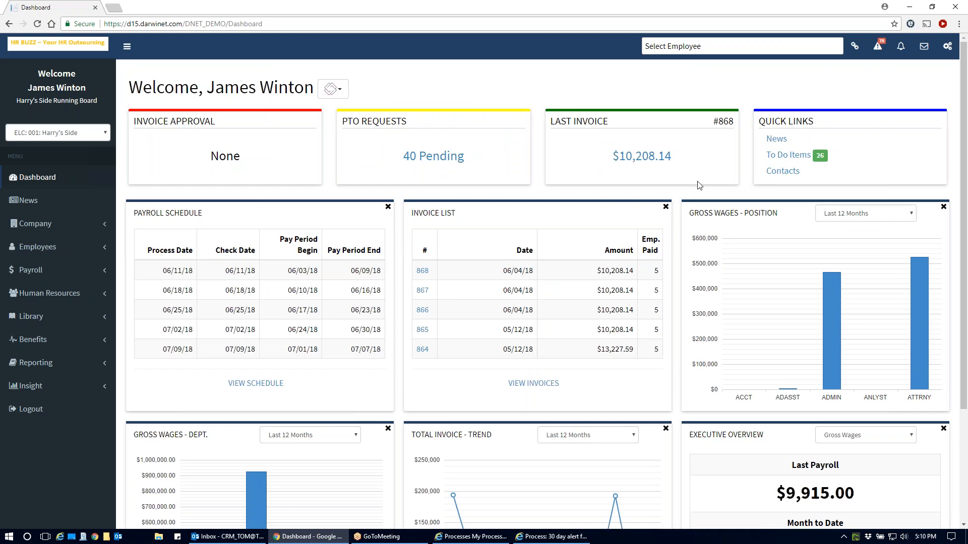
Step: Find the employee and open their HR License/Certifications list
{"action": "left_click", "coordinate": [689, 49]}
{"action": "type", "text": "rick"}
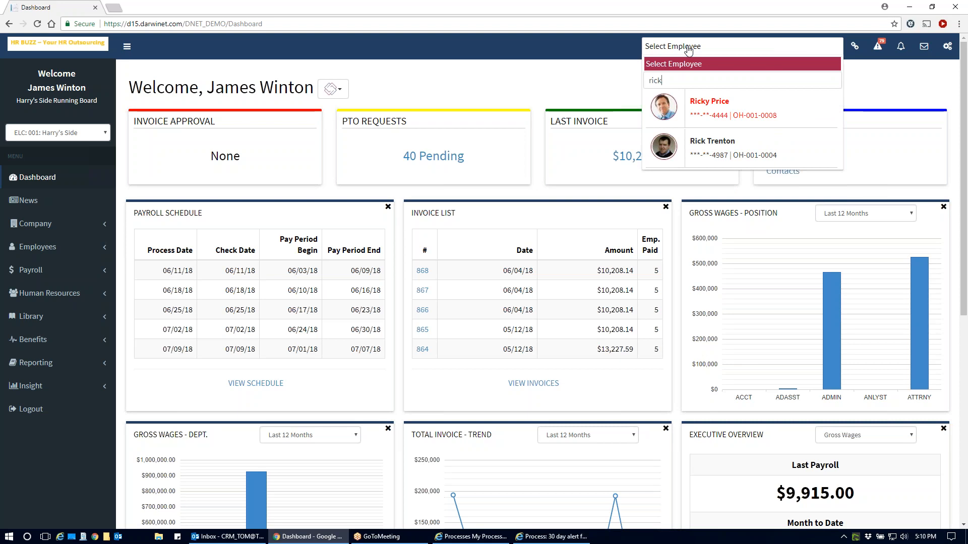
{"action": "left_click", "coordinate": [722, 145]}
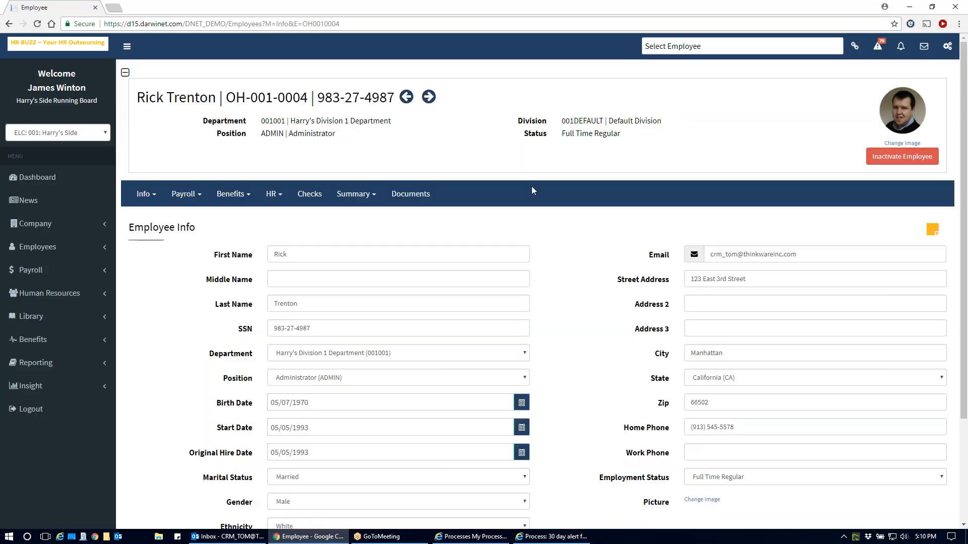
{"action": "left_click", "coordinate": [273, 198]}
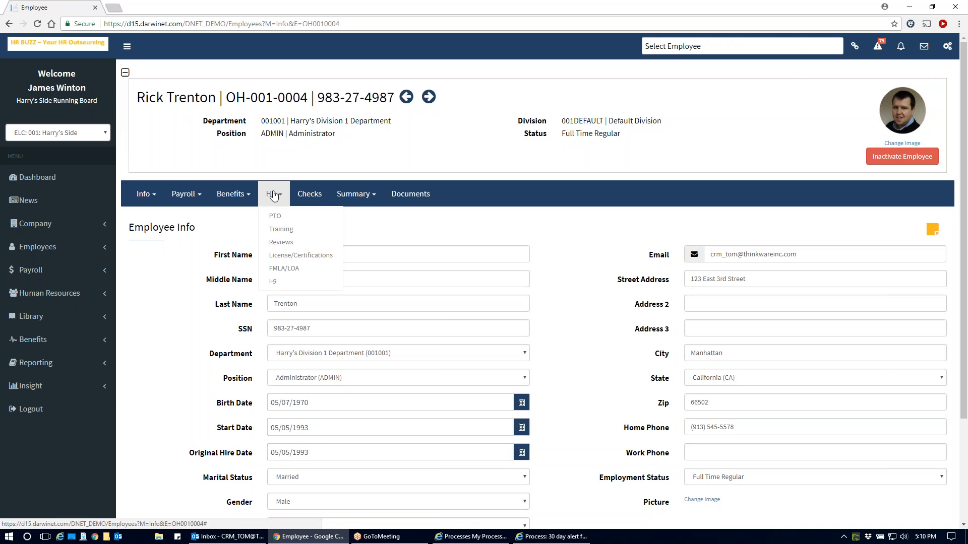
{"action": "left_click", "coordinate": [324, 255]}
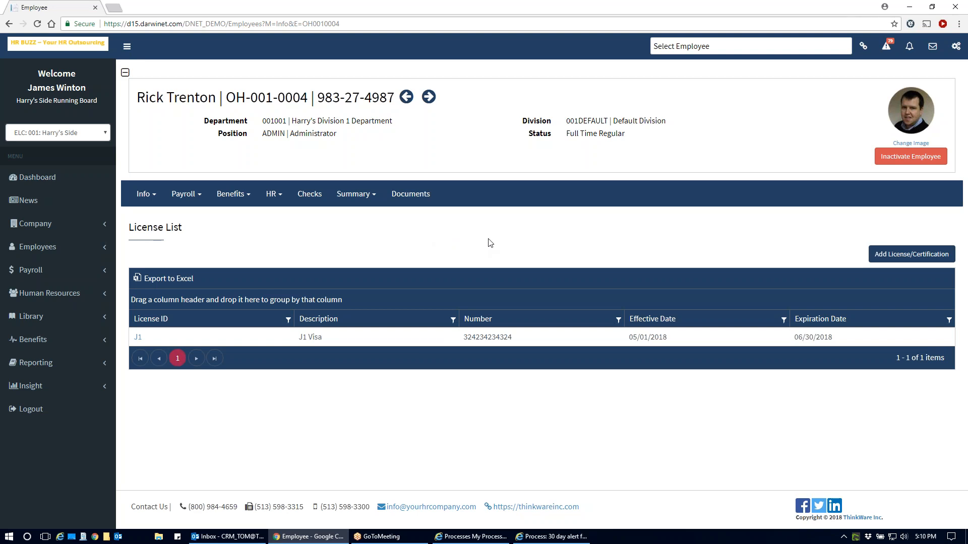
Step: Start a new RN license entry for the employee and enter its license number
{"action": "left_click", "coordinate": [907, 256]}
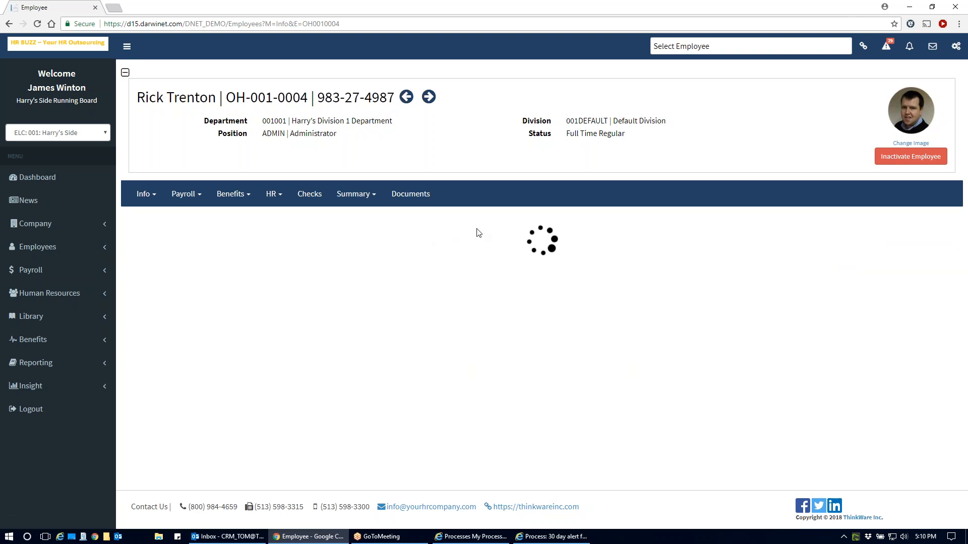
{"action": "left_click", "coordinate": [525, 254]}
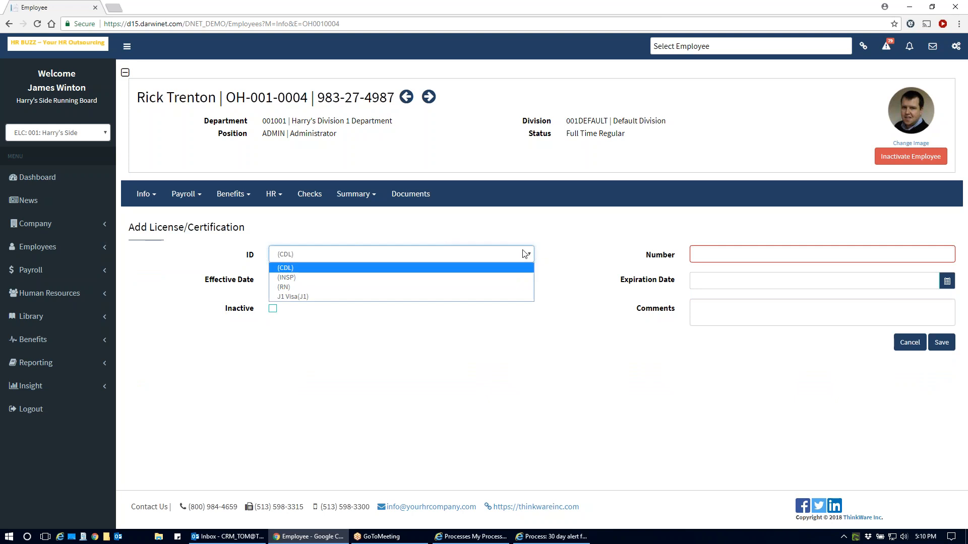
{"action": "left_click", "coordinate": [401, 287]}
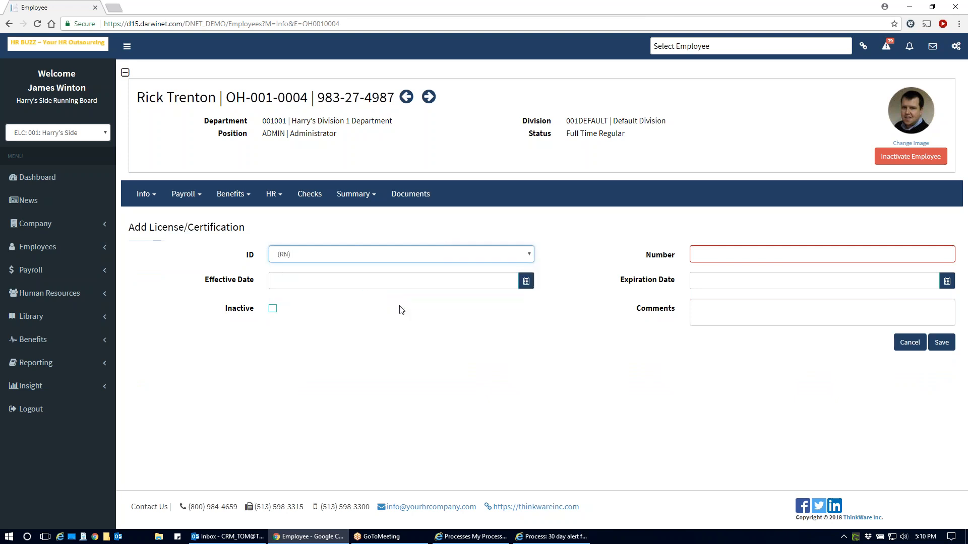
{"action": "left_click", "coordinate": [418, 258]}
{"action": "key", "text": "Tab"}
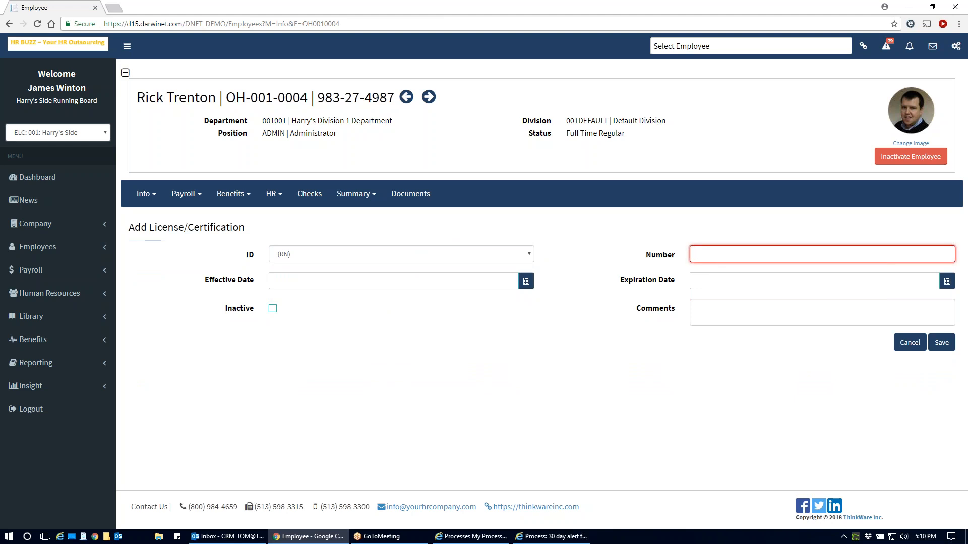
{"action": "type", "text": "3434234324333"}
Step: Set effective date 05/01/2018, expiration 06/30/2018, comment 'New License', and save
{"action": "left_click", "coordinate": [526, 281]}
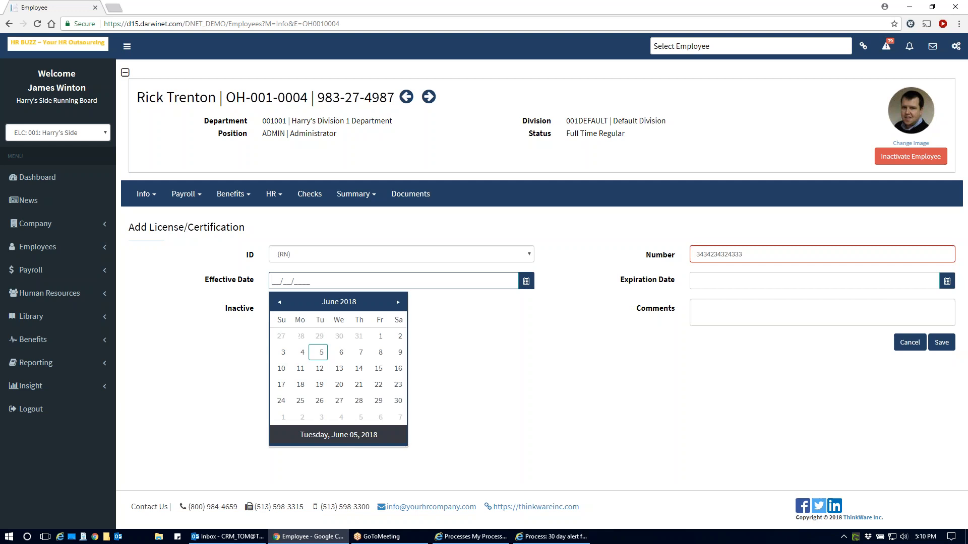
{"action": "left_click", "coordinate": [278, 303]}
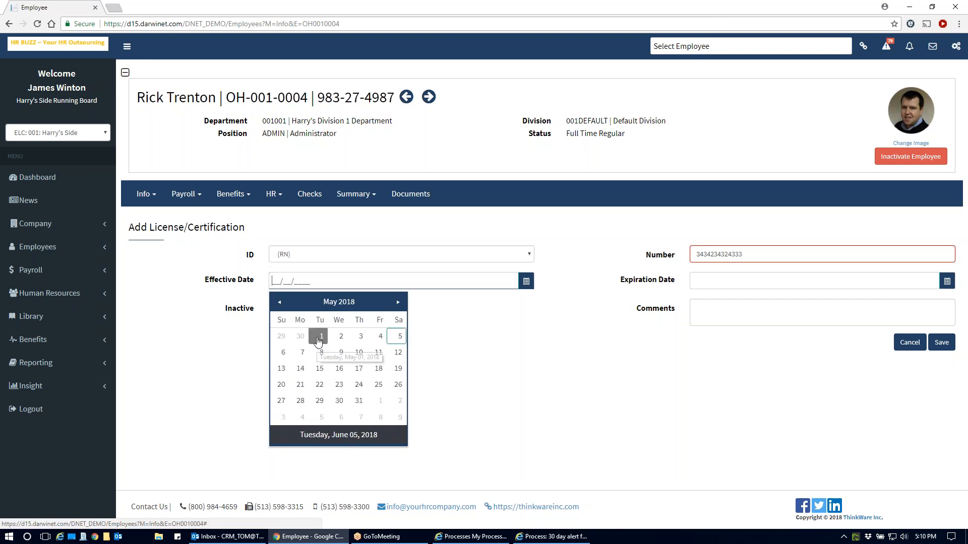
{"action": "left_click", "coordinate": [319, 337]}
{"action": "left_click", "coordinate": [947, 281]}
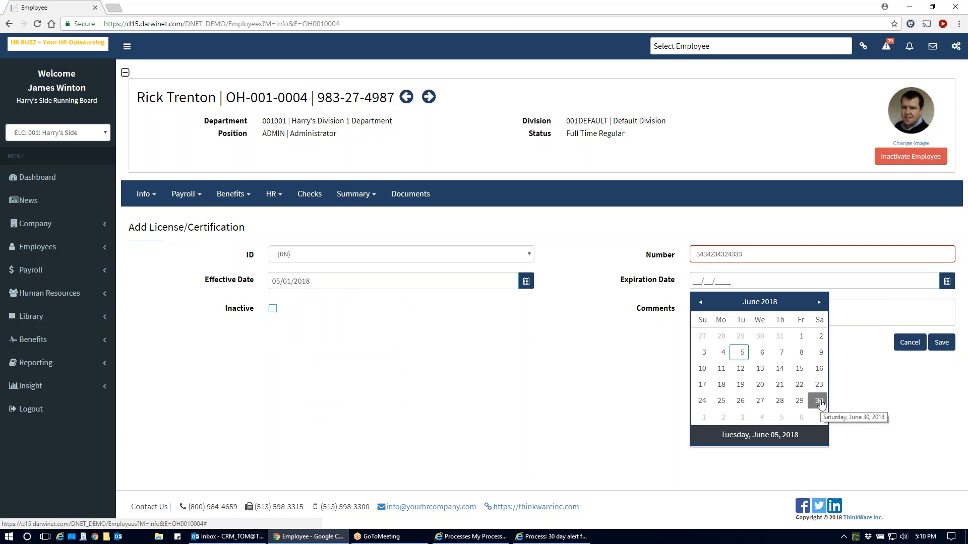
{"action": "left_click", "coordinate": [819, 402]}
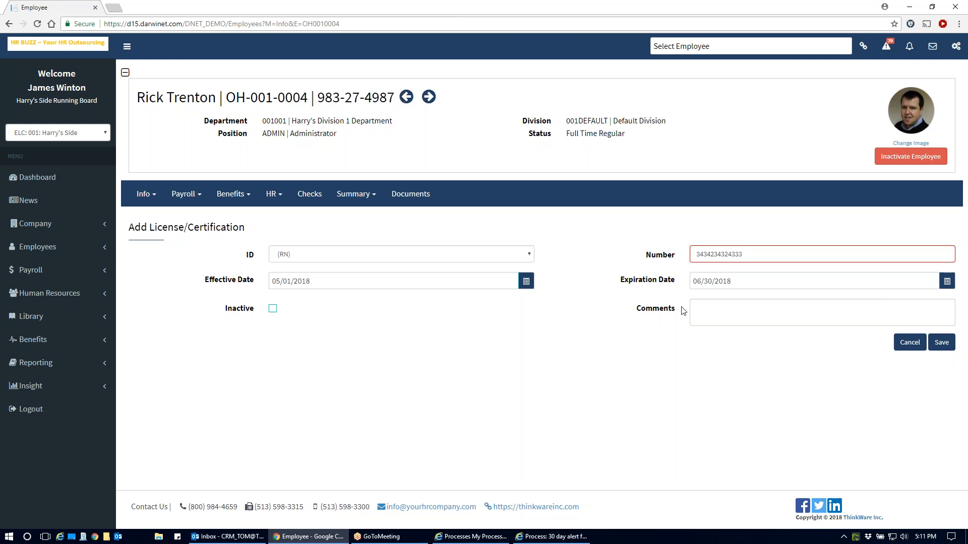
{"action": "left_click", "coordinate": [703, 319]}
{"action": "type", "text": "New License"}
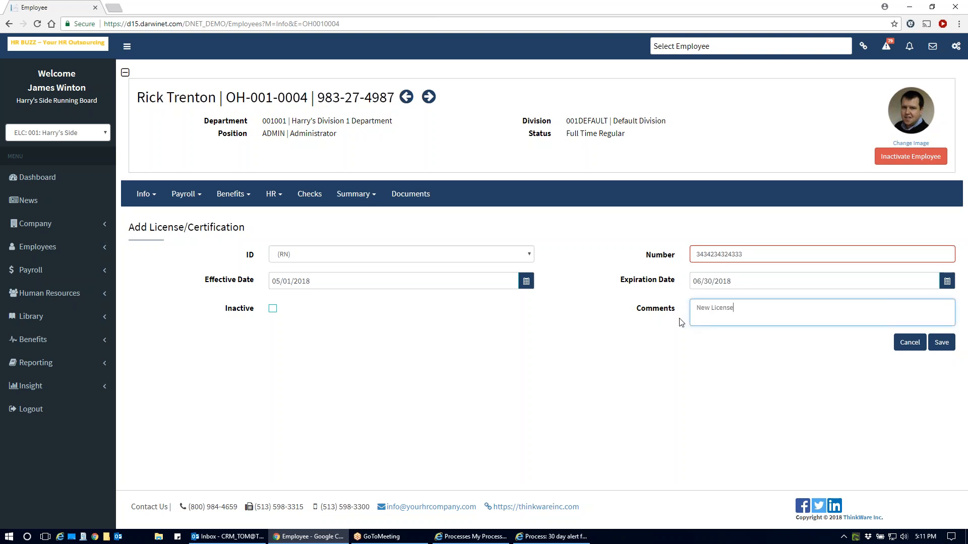
{"action": "left_click", "coordinate": [927, 344]}
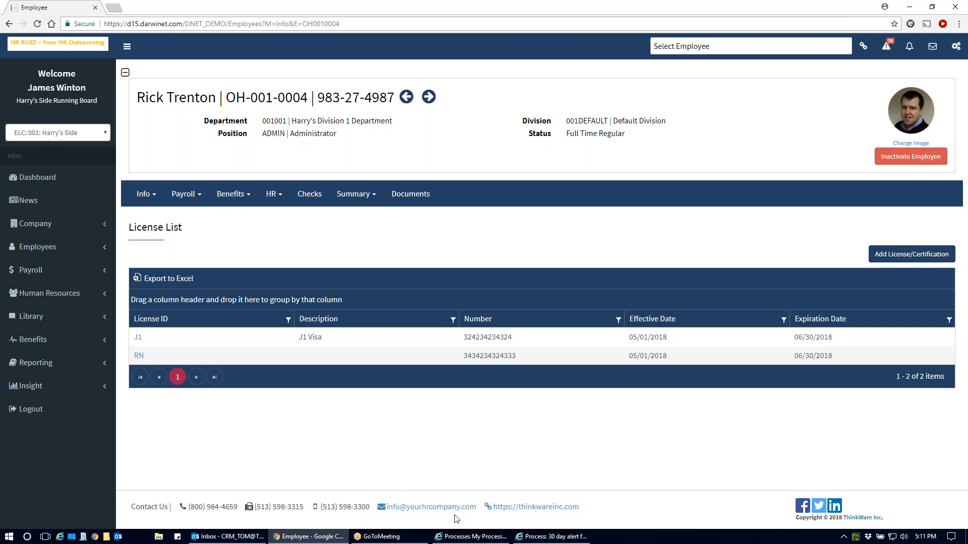
Step: In Dynamics CRM, search for the employee and open their record
{"action": "left_click", "coordinate": [474, 537]}
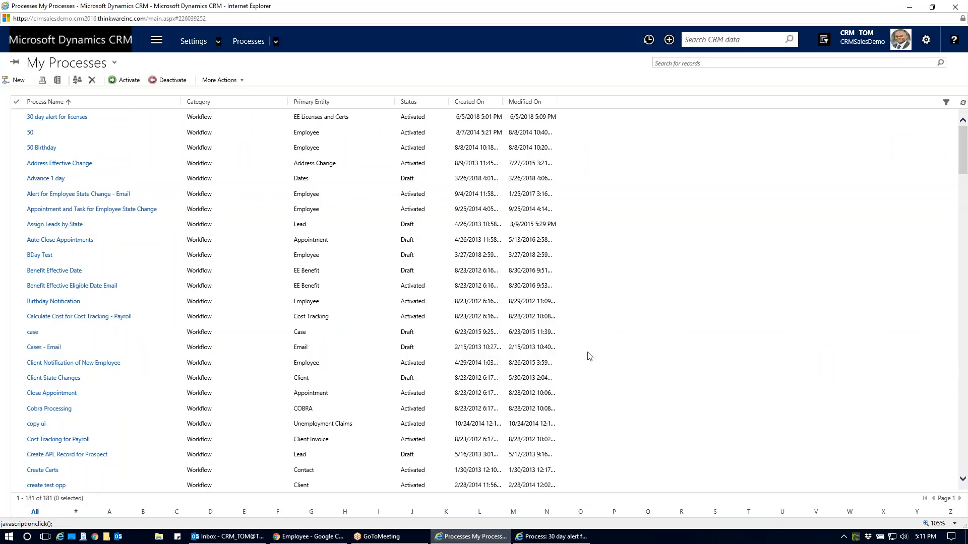
{"action": "left_click", "coordinate": [689, 40]}
{"action": "type", "text": "rick"}
{"action": "key", "text": "Return"}
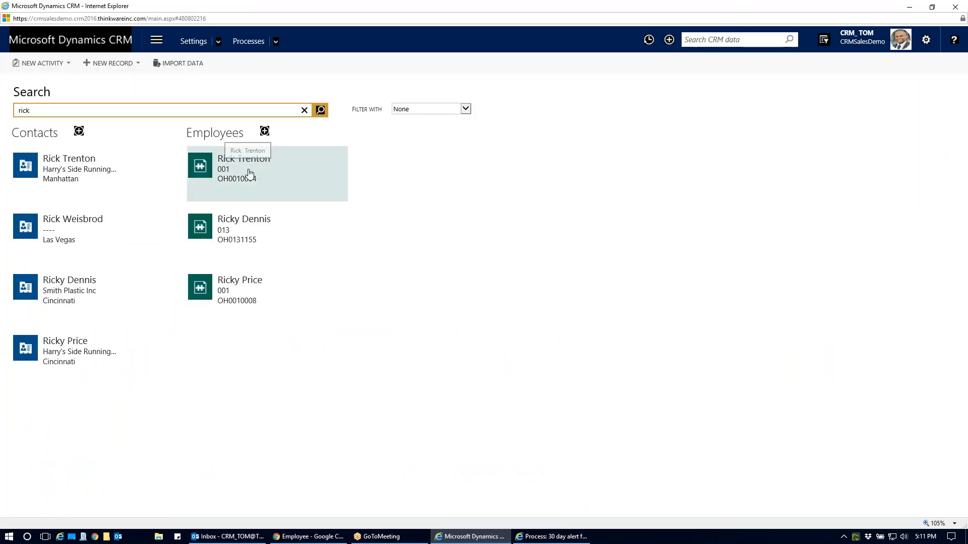
{"action": "left_click", "coordinate": [244, 173]}
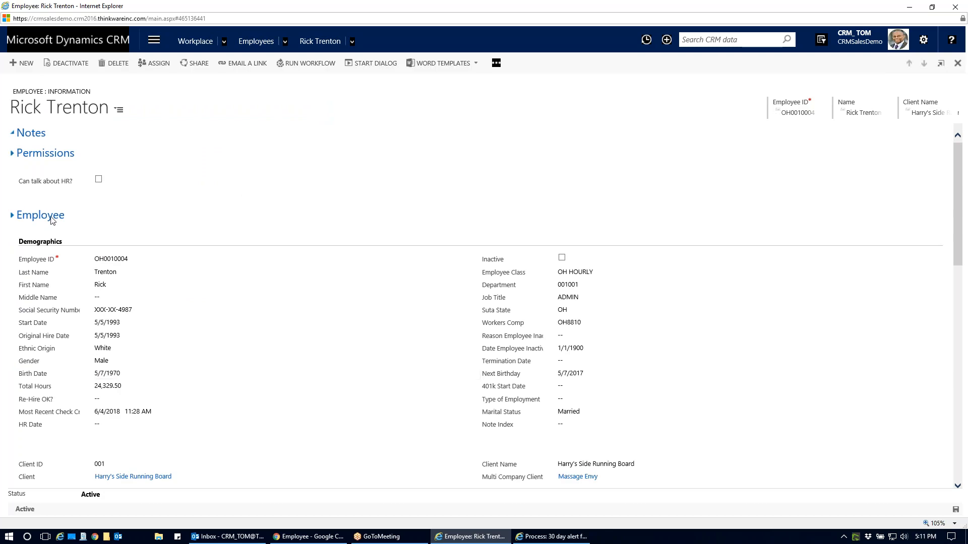
Step: Show the employee's EE Licenses and Certs, refresh the list, and select the J1 license
{"action": "left_click", "coordinate": [352, 41]}
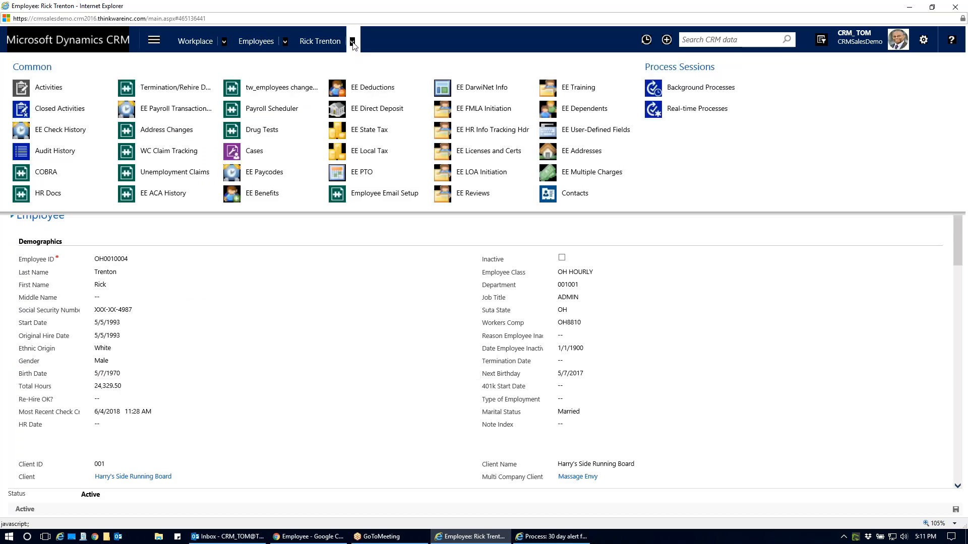
{"action": "left_click", "coordinate": [487, 153]}
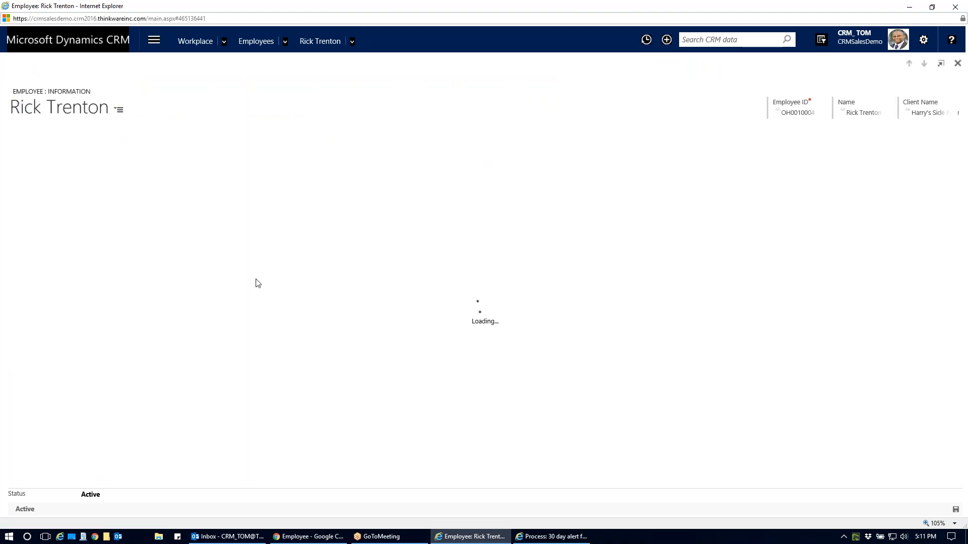
{"action": "left_click", "coordinate": [949, 183]}
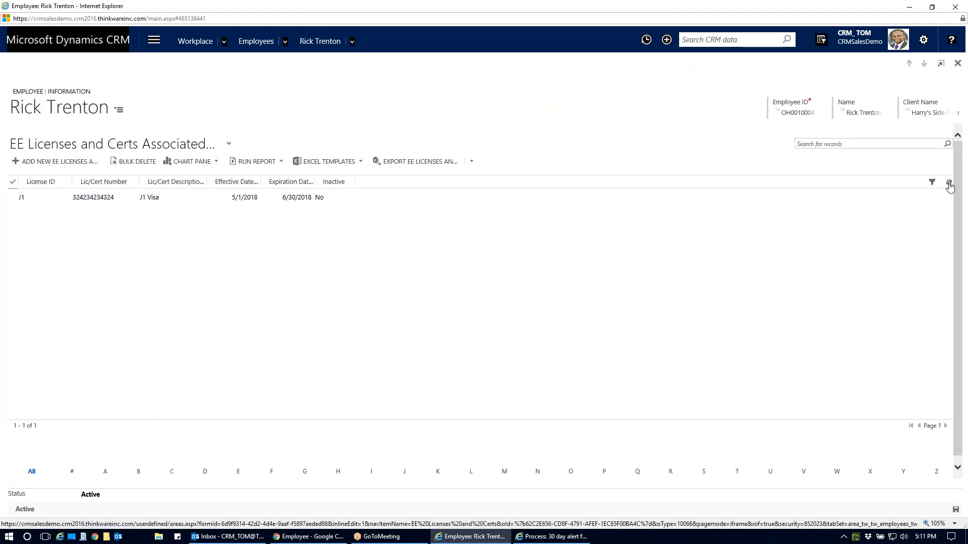
{"action": "left_click", "coordinate": [949, 185]}
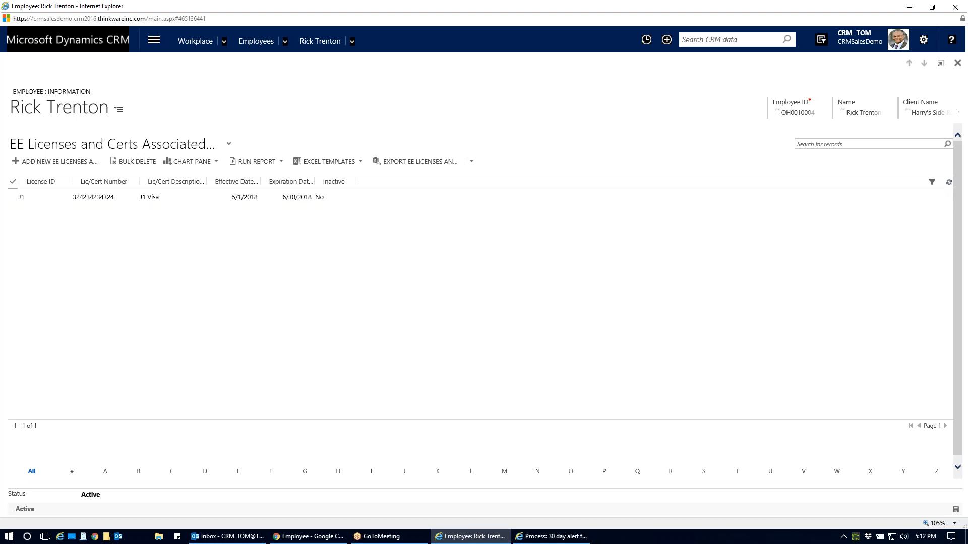
{"action": "left_click", "coordinate": [178, 203]}
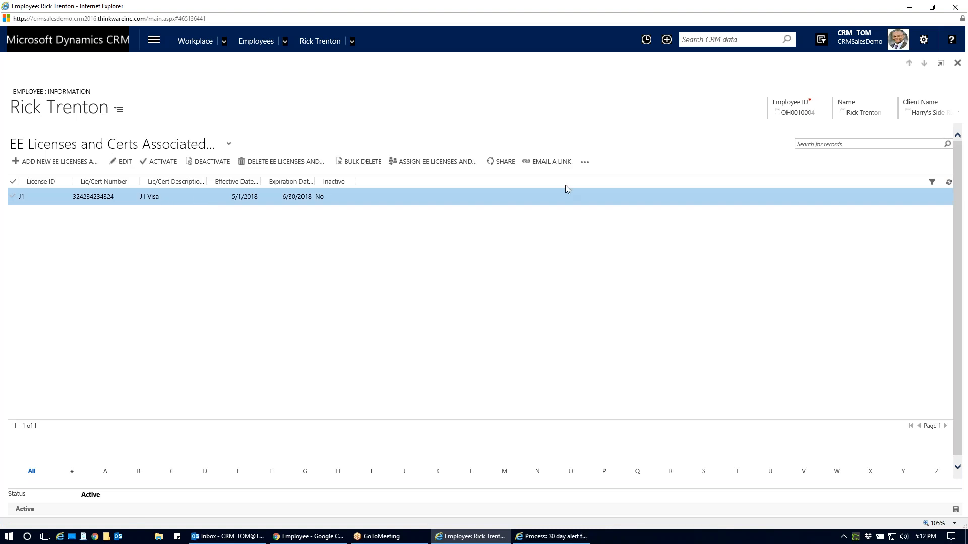
Step: Run the '30 day alert for licenses' workflow on the J1 license
{"action": "left_click", "coordinate": [585, 161]}
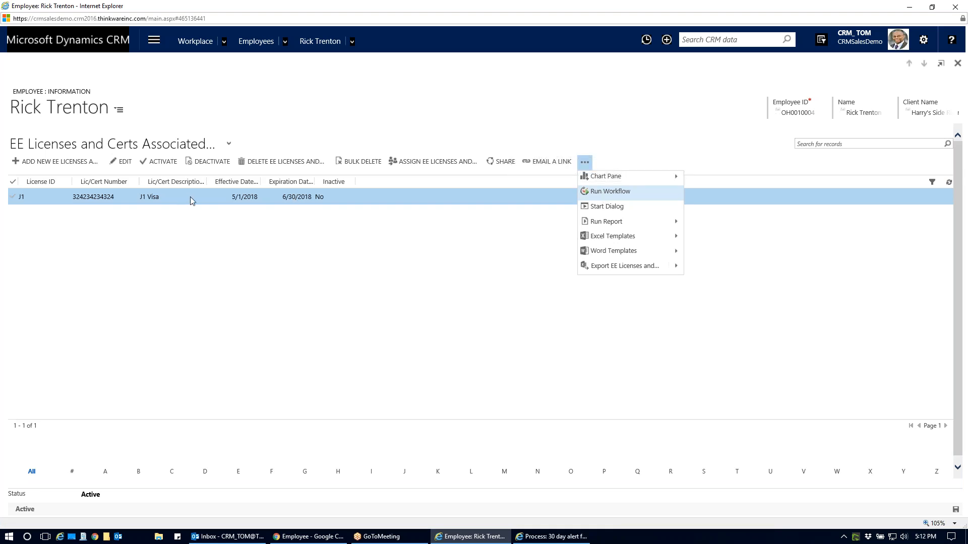
{"action": "left_click", "coordinate": [619, 190]}
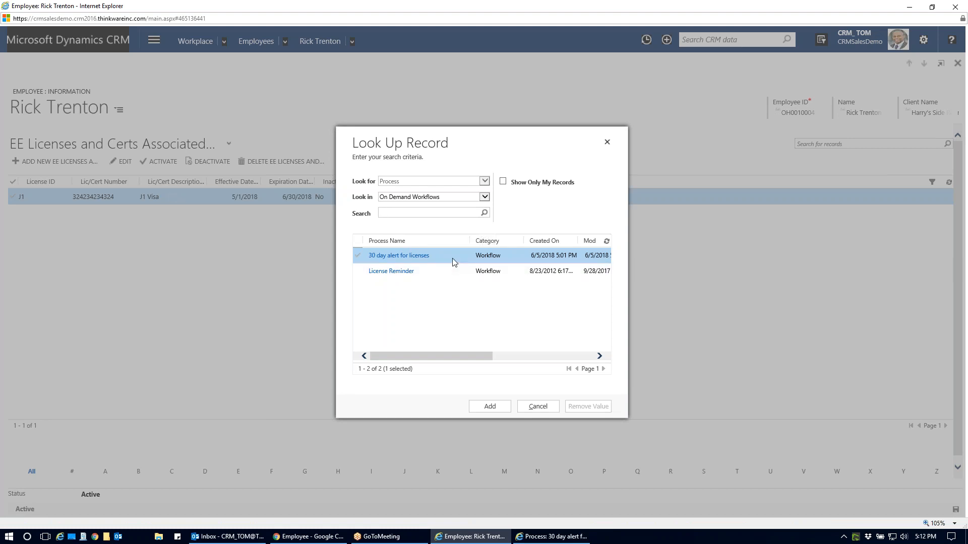
{"action": "left_click", "coordinate": [494, 407]}
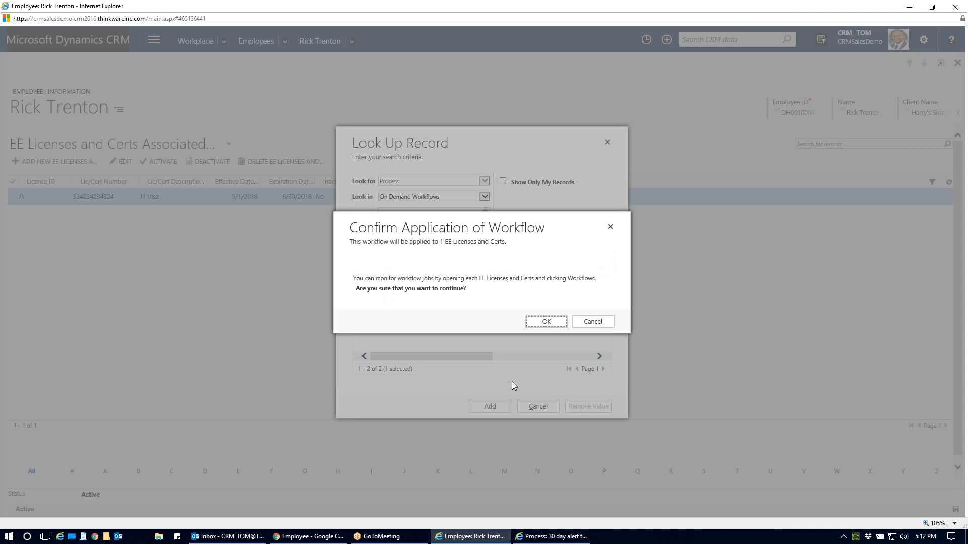
{"action": "left_click", "coordinate": [546, 324]}
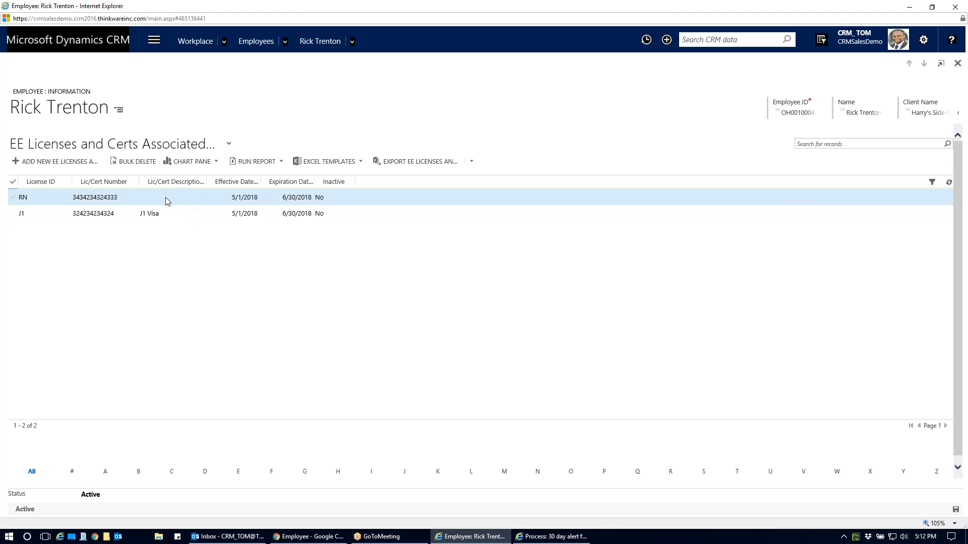
Step: Open the RN license's background processes and its 30 day alert for licenses job
{"action": "left_click", "coordinate": [195, 201]}
{"action": "double_click", "coordinate": [193, 198]}
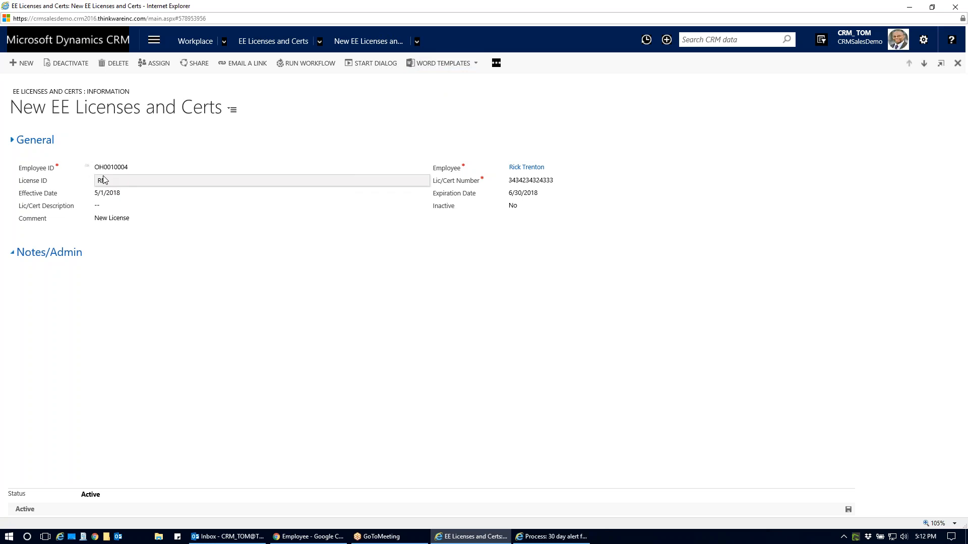
{"action": "left_click", "coordinate": [417, 42]}
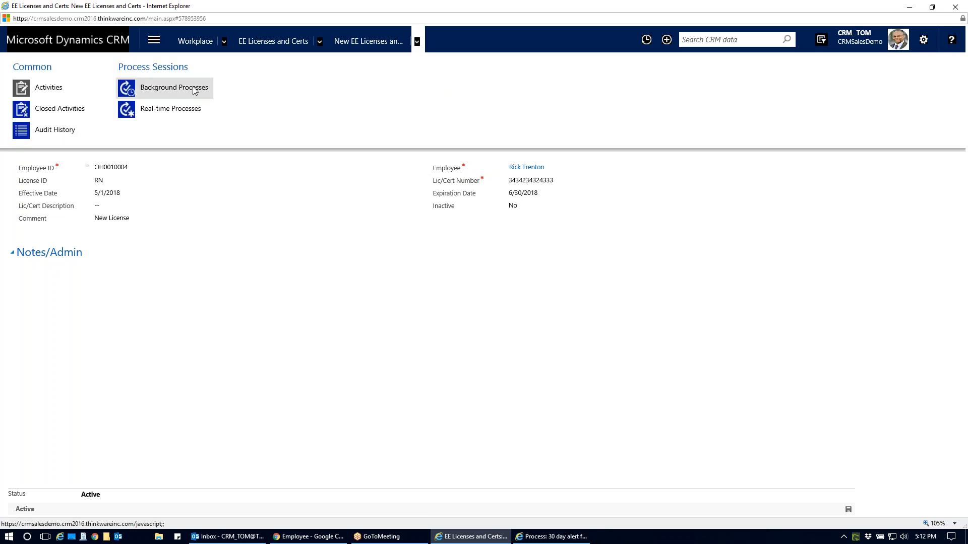
{"action": "left_click", "coordinate": [191, 91]}
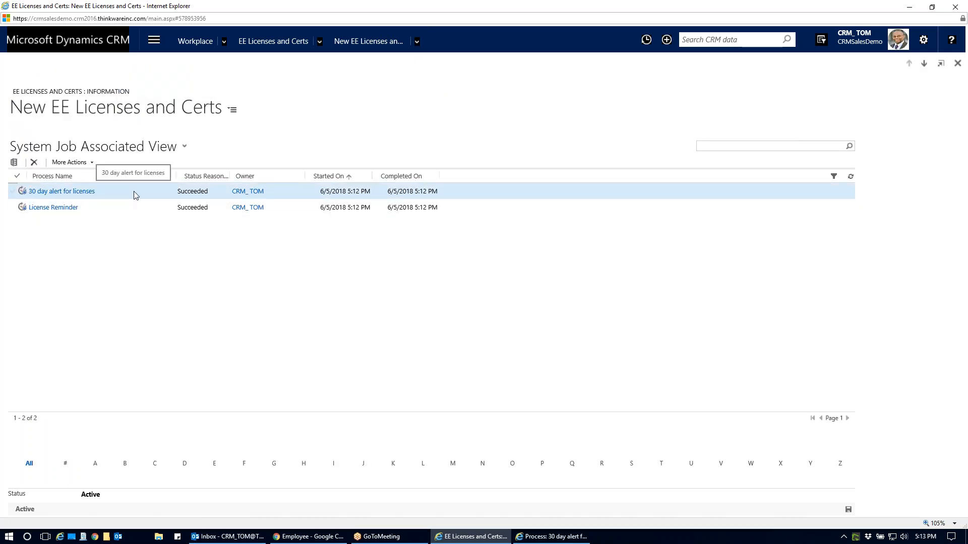
{"action": "double_click", "coordinate": [171, 193]}
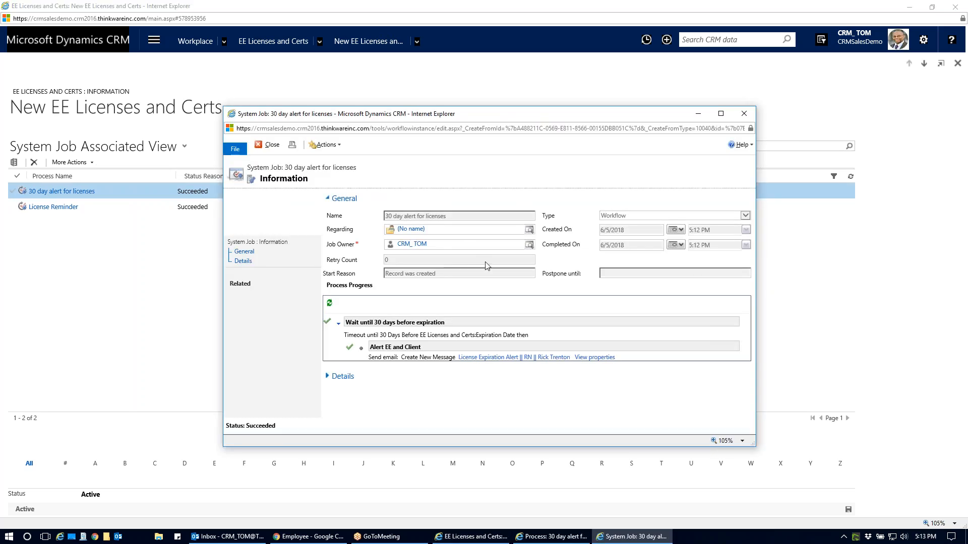
Step: View the alert email the job sent, close both windows, and return to Outlook
{"action": "left_click", "coordinate": [507, 358]}
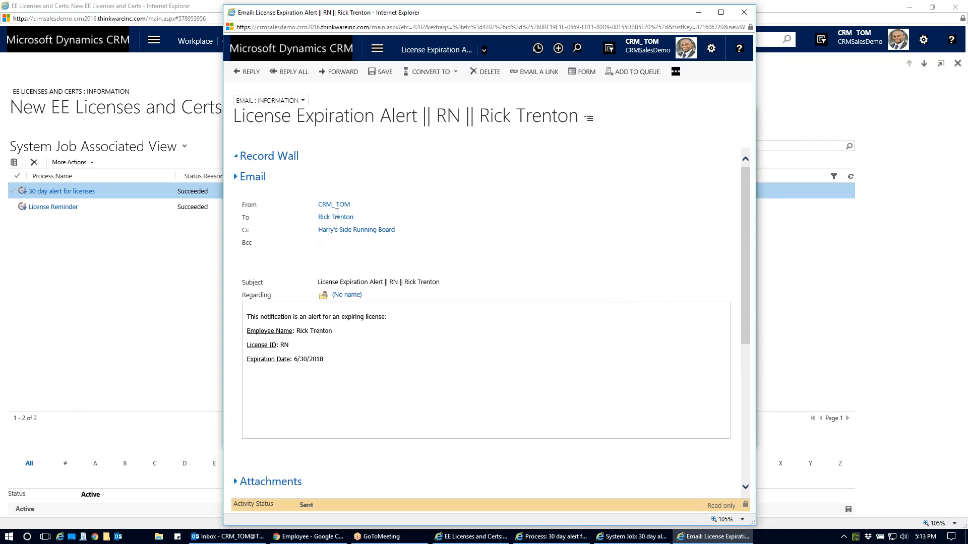
{"action": "left_click", "coordinate": [744, 12]}
{"action": "left_click", "coordinate": [744, 114]}
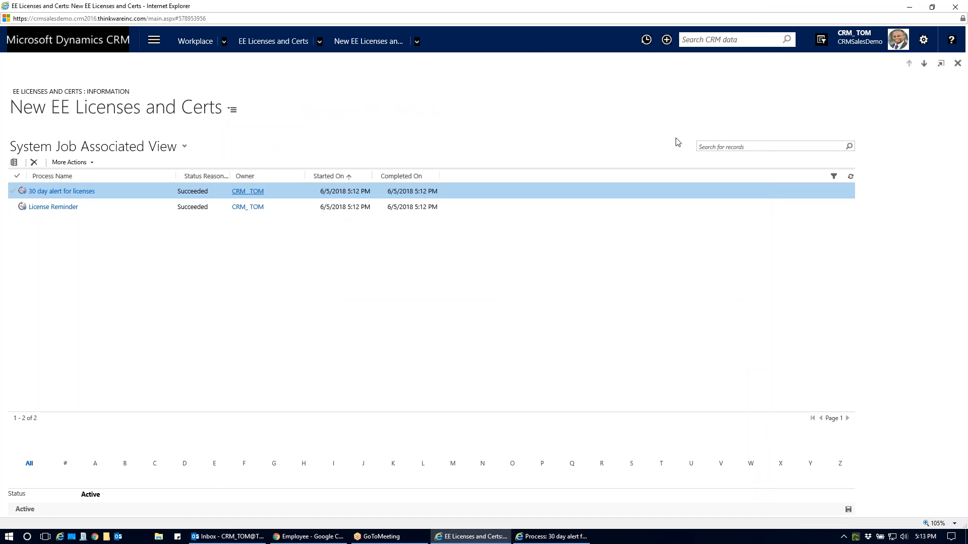
{"action": "left_click", "coordinate": [230, 537]}
Step: Read the J1, 'Employee License Expiring in 30 days' and RN license alert emails in the Inbox
{"action": "left_click", "coordinate": [325, 117]}
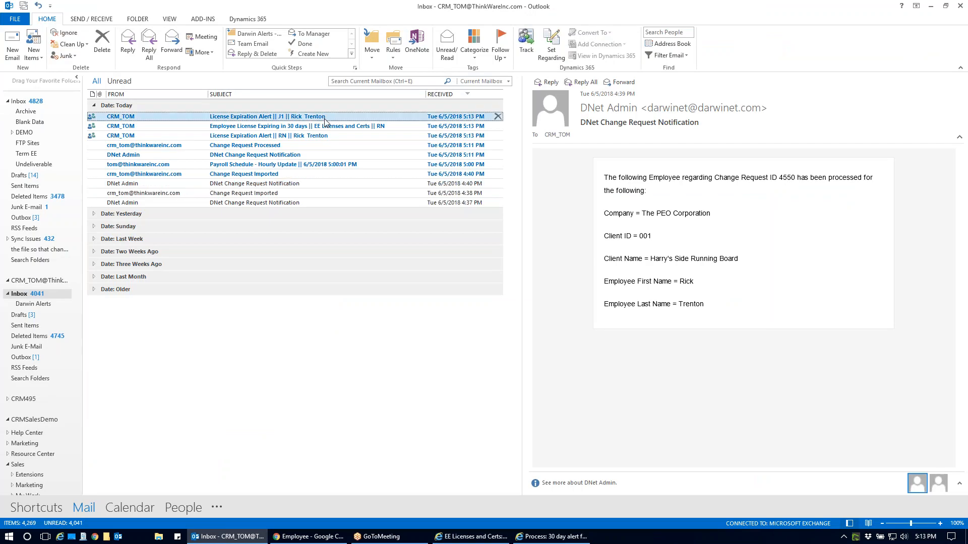
{"action": "left_click", "coordinate": [323, 127]}
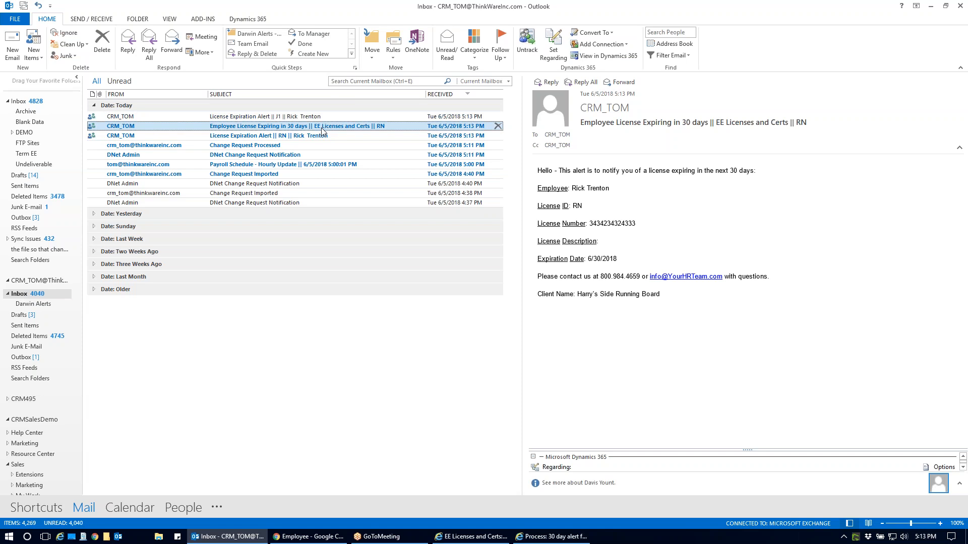
{"action": "left_click", "coordinate": [324, 136]}
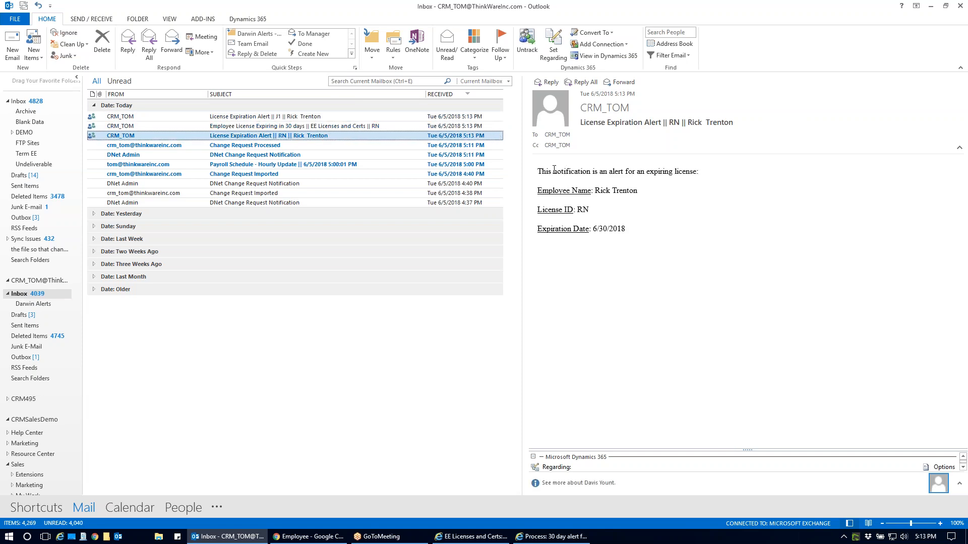
Step: Highlight the RN alert email's opening sentence, then clear the highlight
{"action": "left_click_drag", "start_coordinate": [538, 171], "coordinate": [687, 177]}
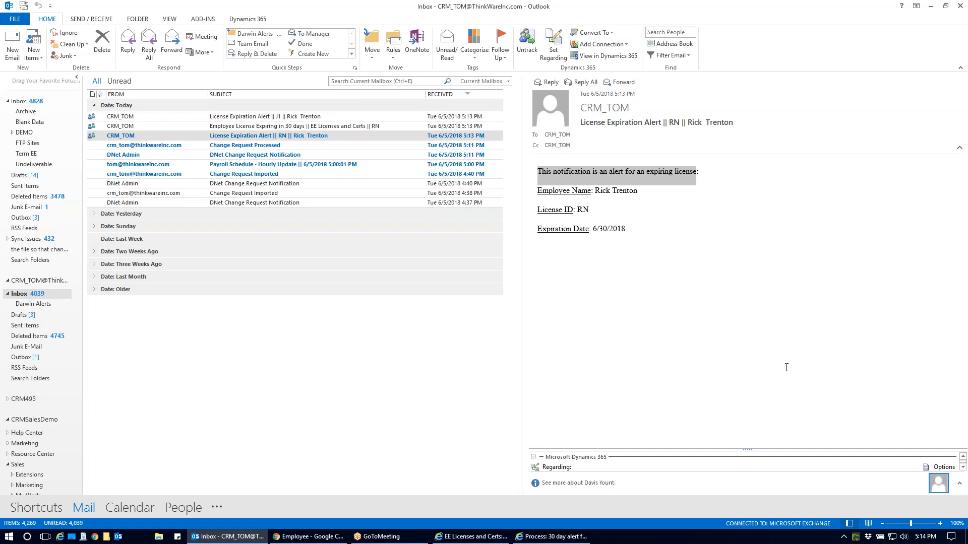
{"action": "left_click", "coordinate": [958, 485]}
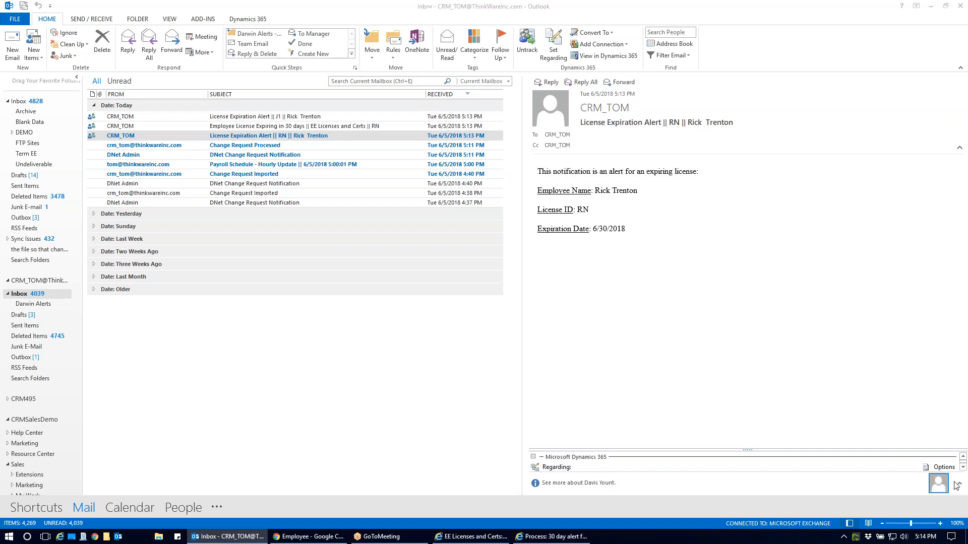
{"action": "left_click", "coordinate": [963, 24]}
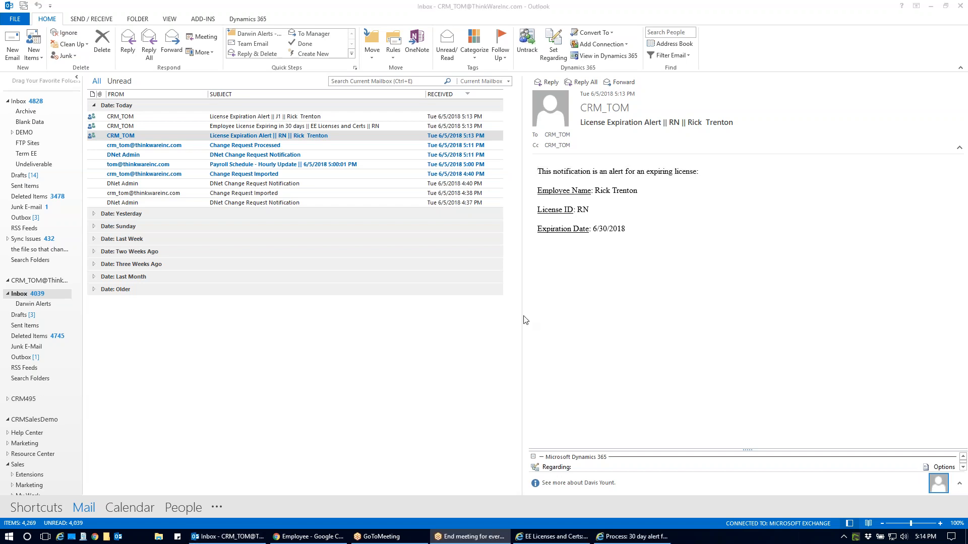